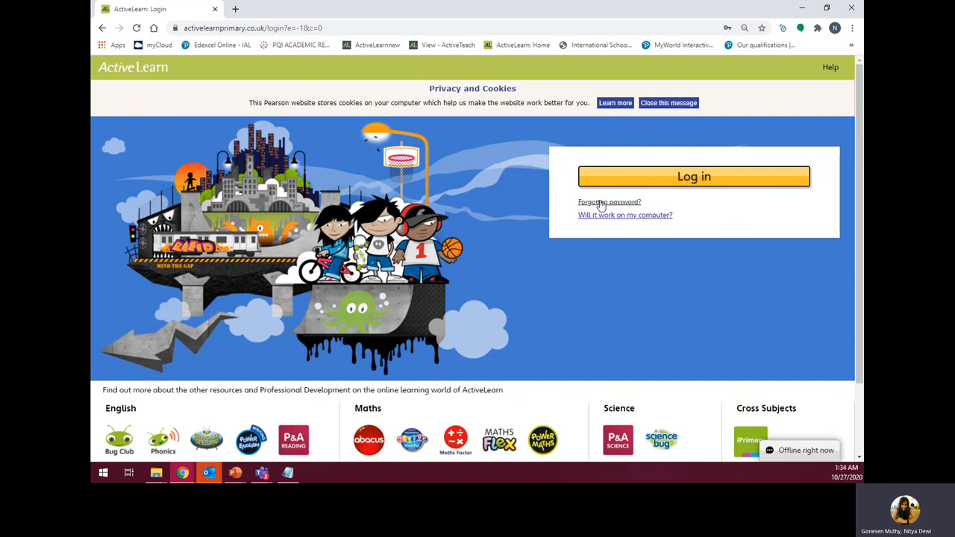
# - Run the browser requirements check, then sign in with the school username, password and school code
pyautogui.click(619, 218)
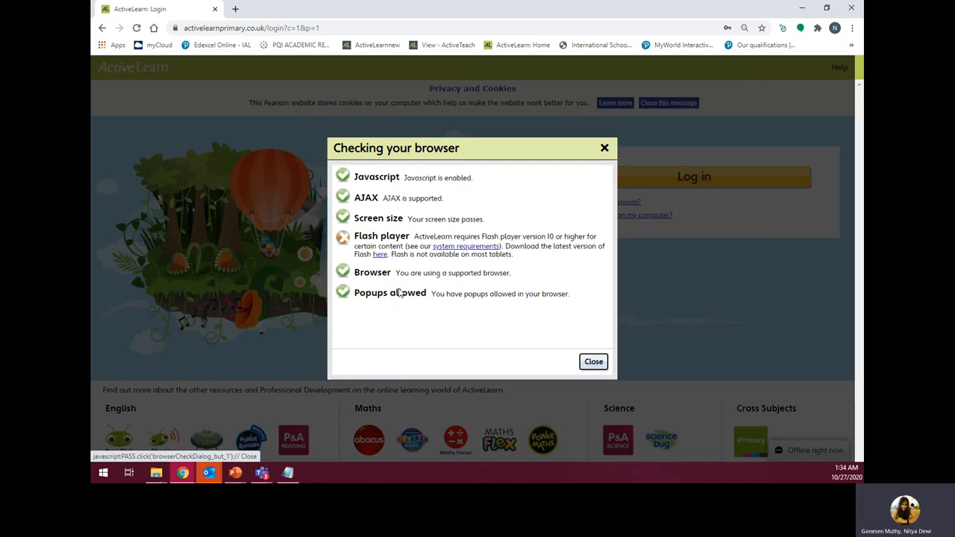
pyautogui.click(594, 362)
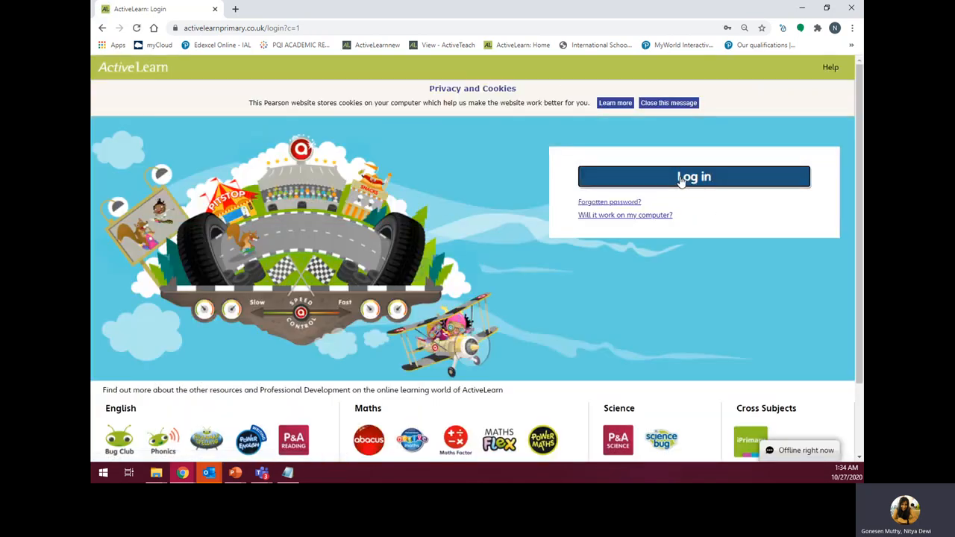
pyautogui.click(680, 179)
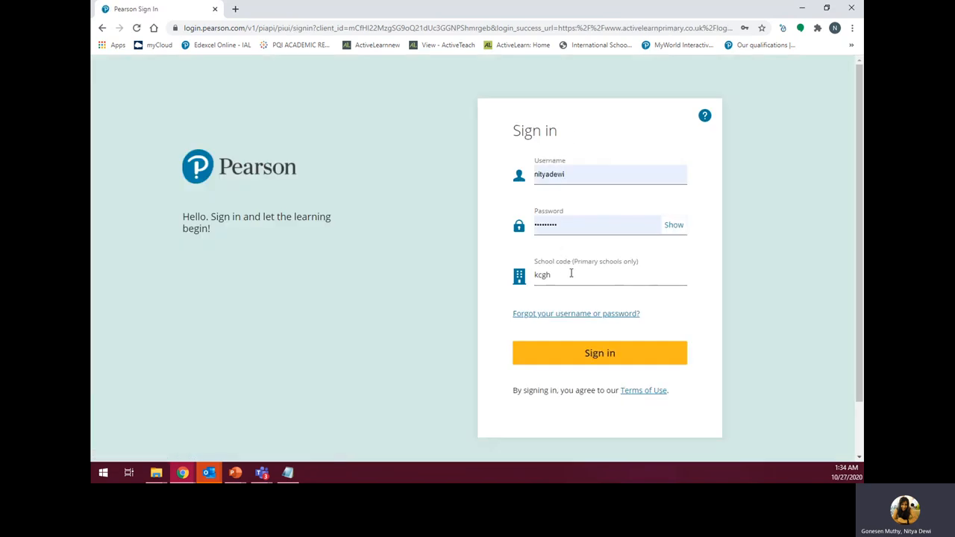
pyautogui.moveTo(569, 274); pyautogui.dragTo(533, 276)
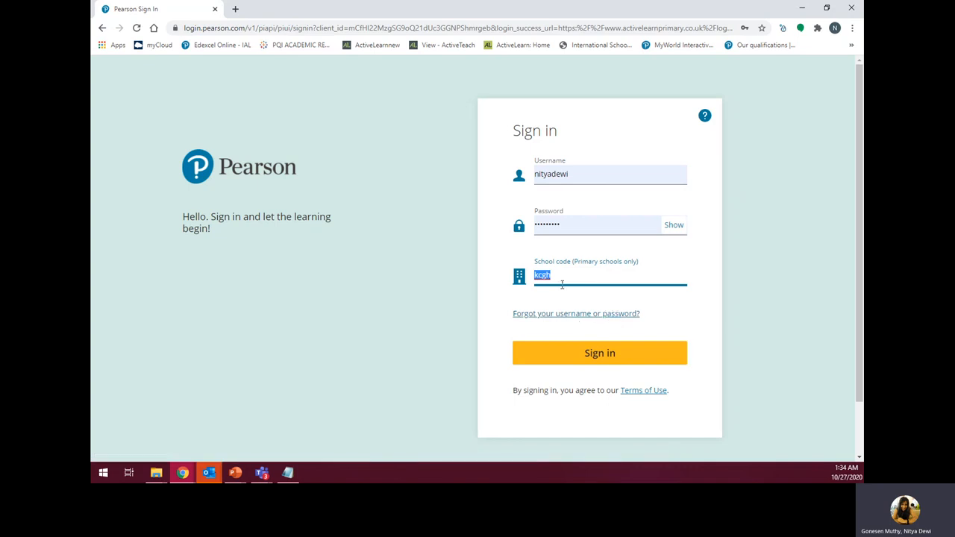
pyautogui.click(570, 356)
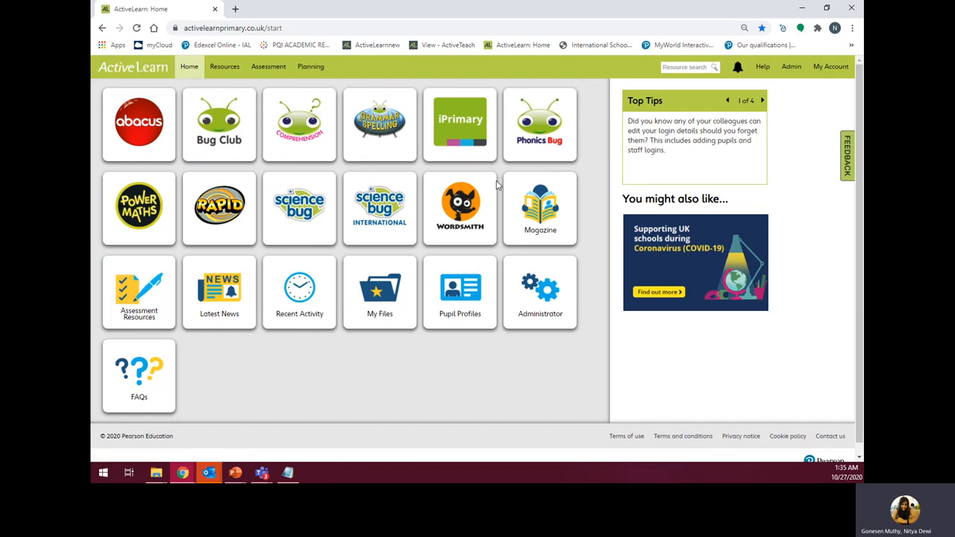
# - Open the Admin area, which lands on the Pupils tab filtered to Class RecA
pyautogui.click(793, 68)
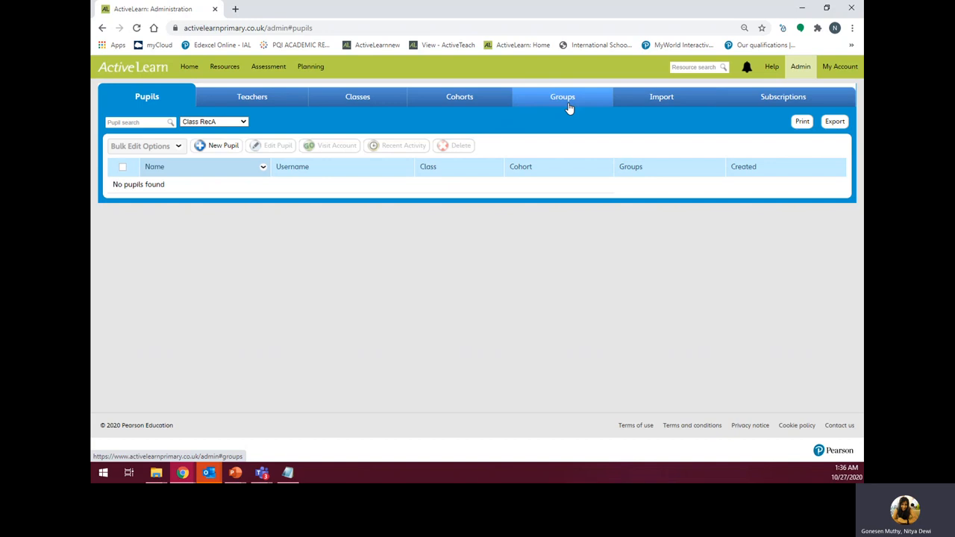
# - Create the class '2 Demo Class B' from the Classes tab, then show the Cohorts list
pyautogui.click(370, 102)
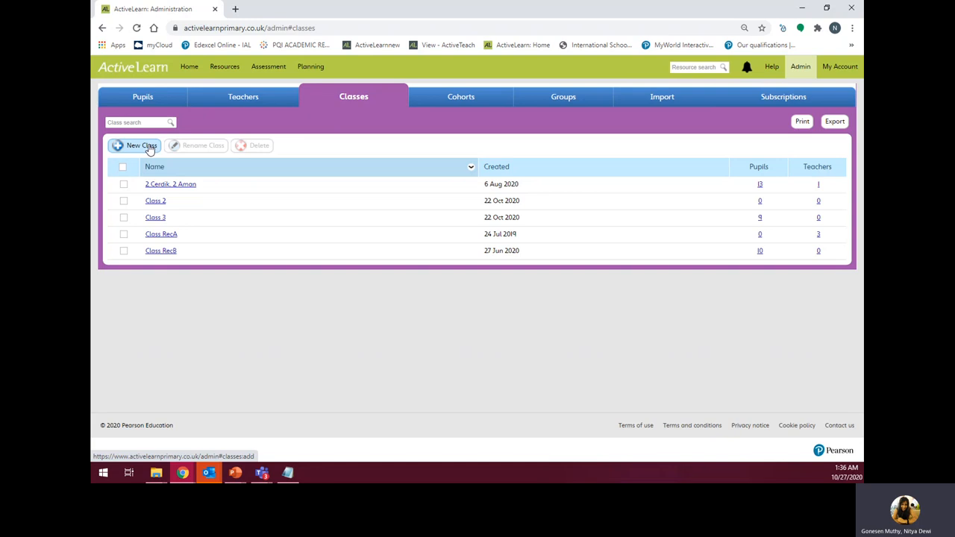
pyautogui.click(142, 145)
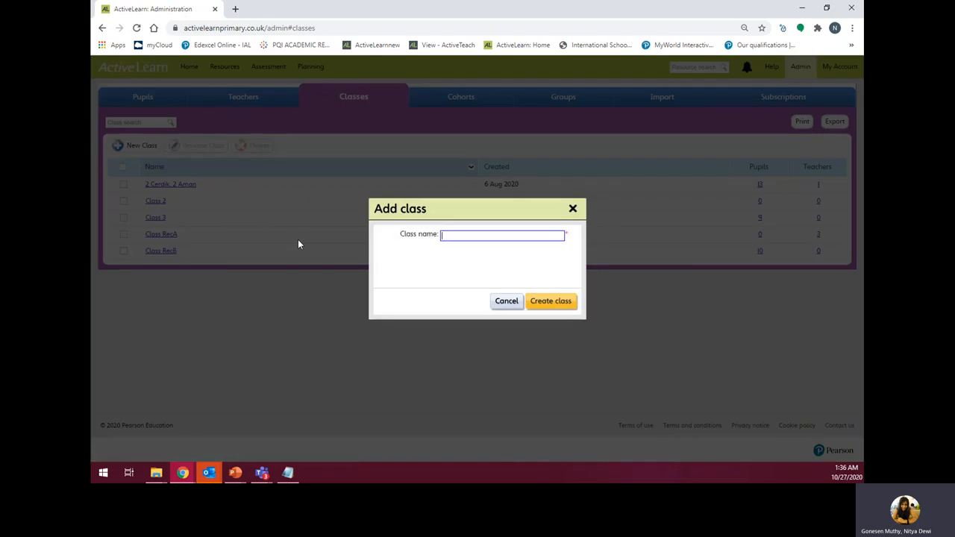
pyautogui.write('2 De')
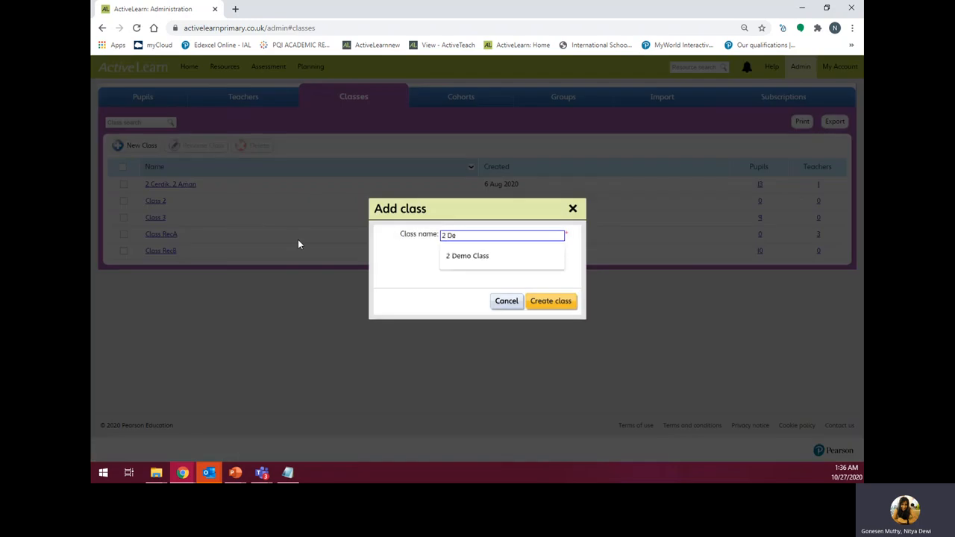
pyautogui.write('mo Class B')
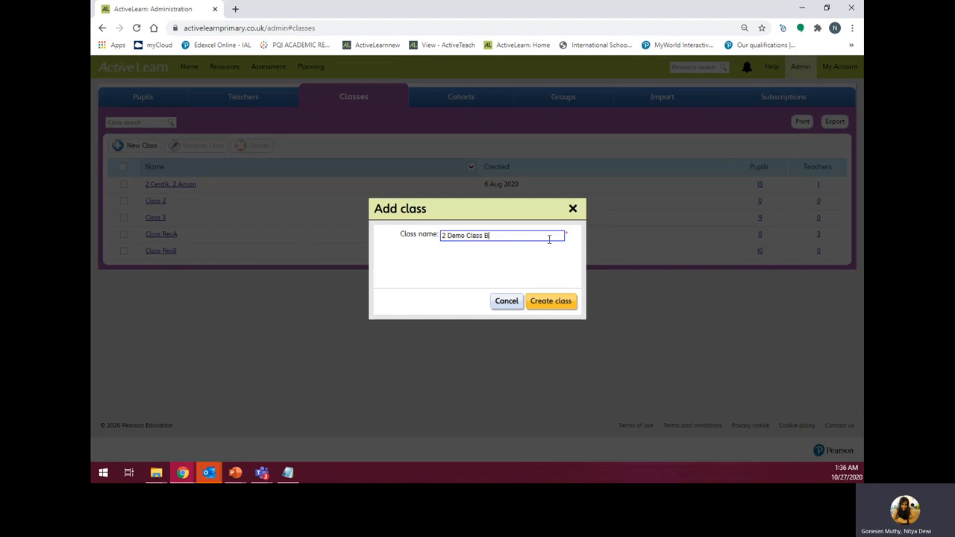
pyautogui.click(534, 302)
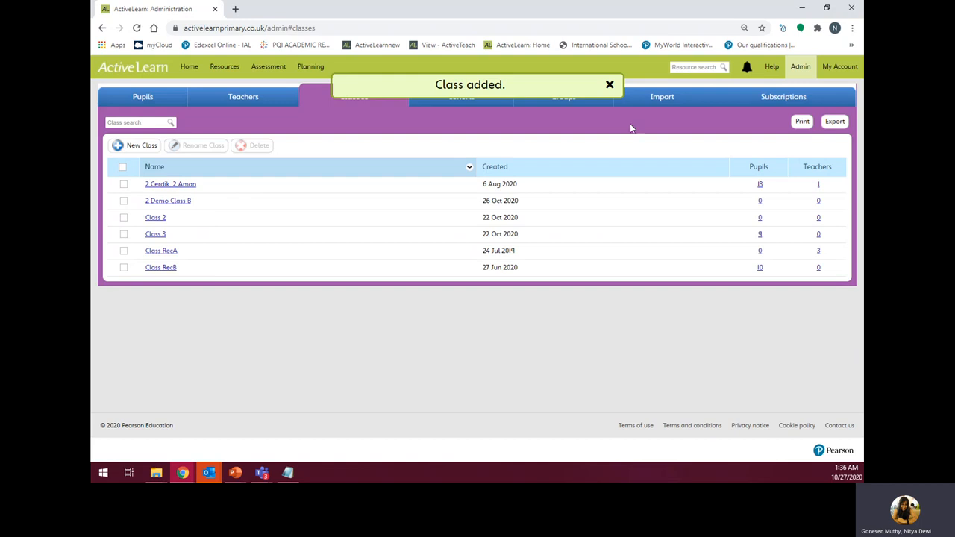
pyautogui.click(609, 84)
pyautogui.click(459, 99)
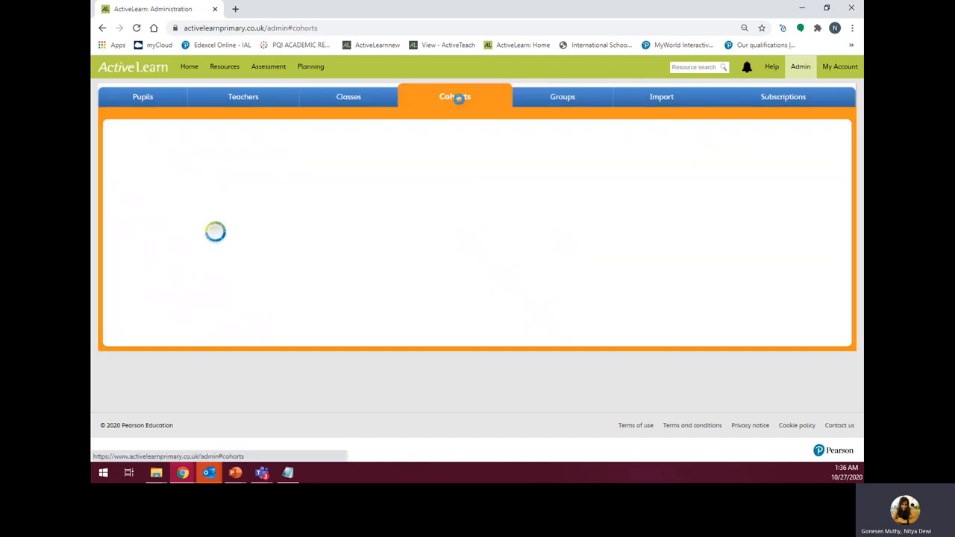
# - Add a new 2020 cohort, then show the Teachers list
pyautogui.click(288, 473)
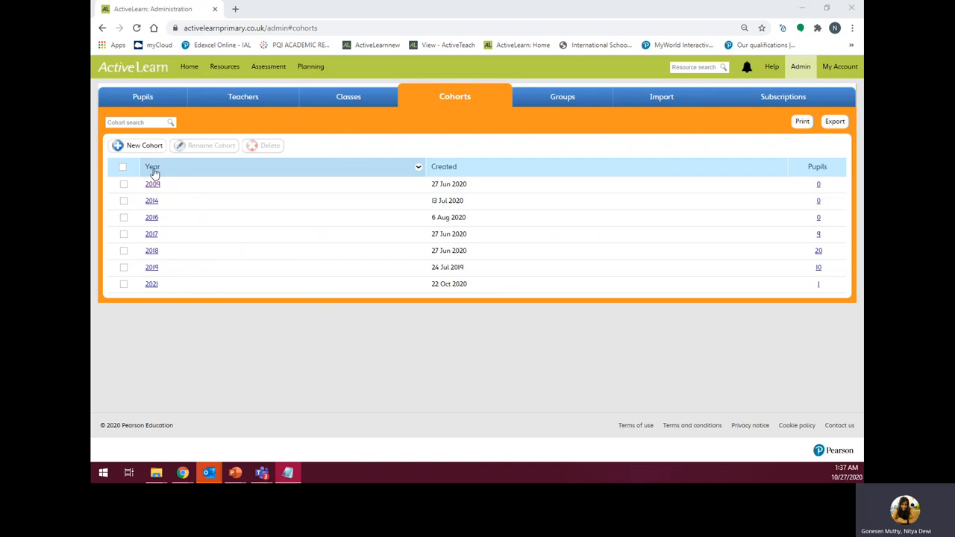
pyautogui.click(142, 147)
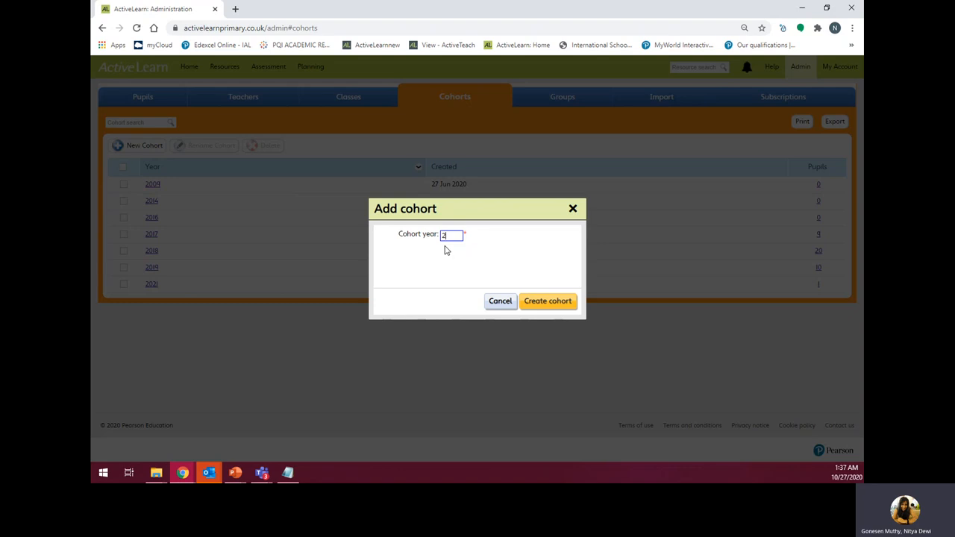
pyautogui.click(536, 301)
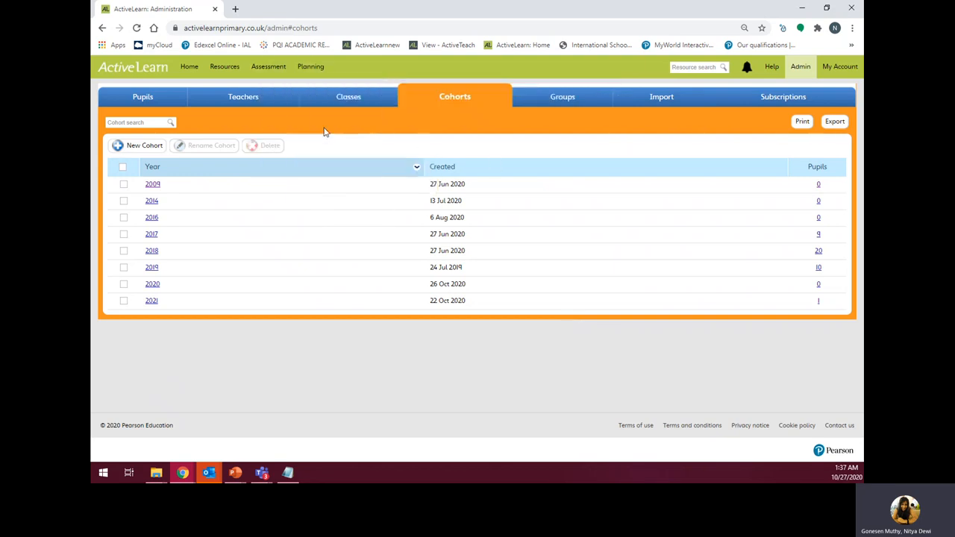
pyautogui.click(240, 97)
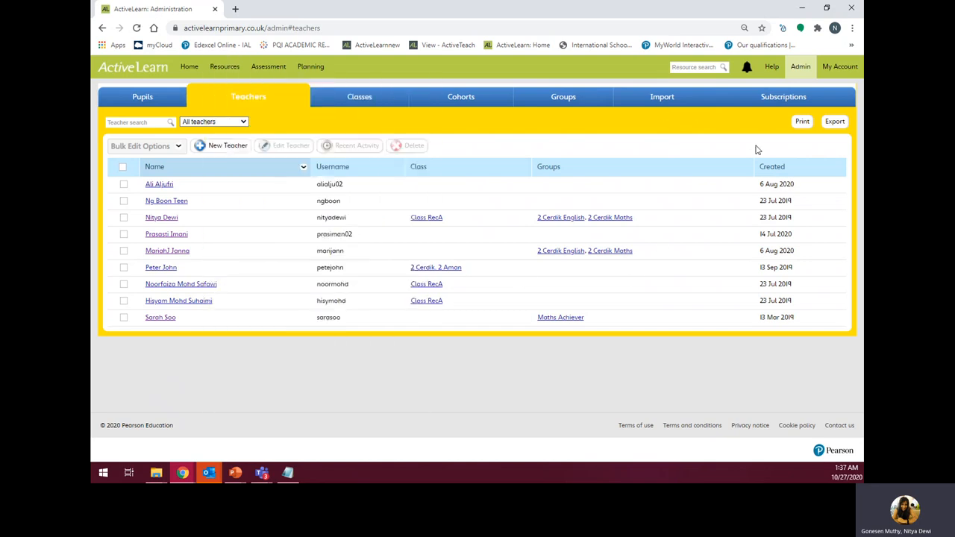
# - Download the teacher_spreadsheet.csv template from the Import page and open it in Excel
pyautogui.click(676, 102)
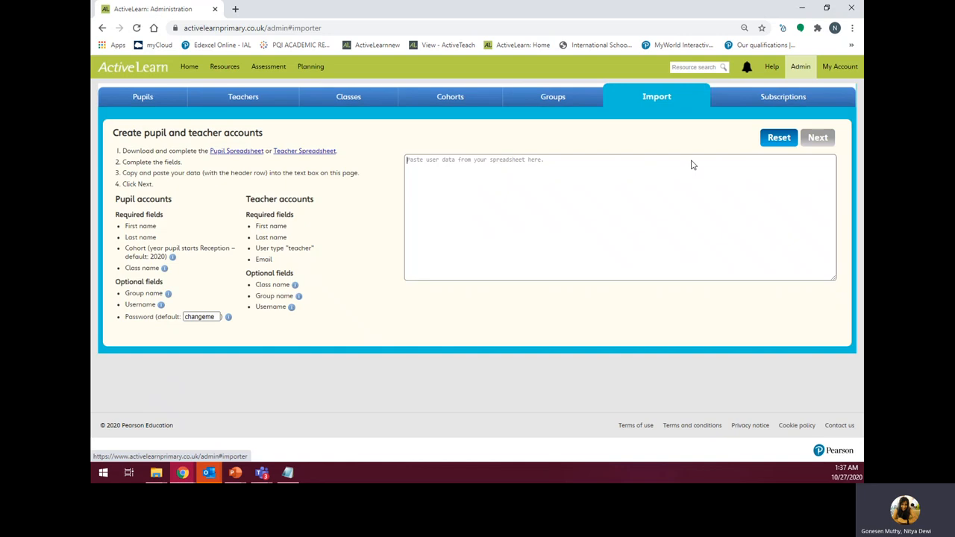
pyautogui.click(296, 152)
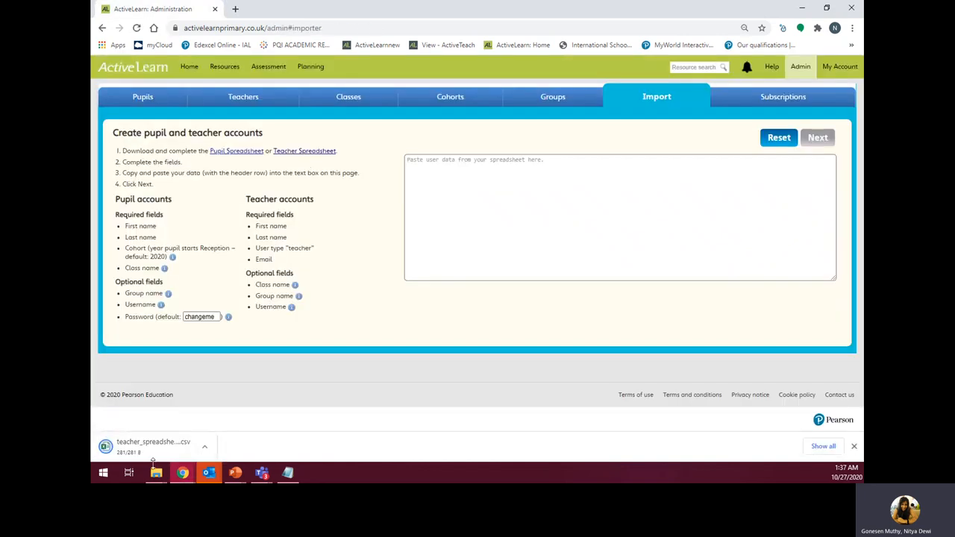
pyautogui.click(149, 447)
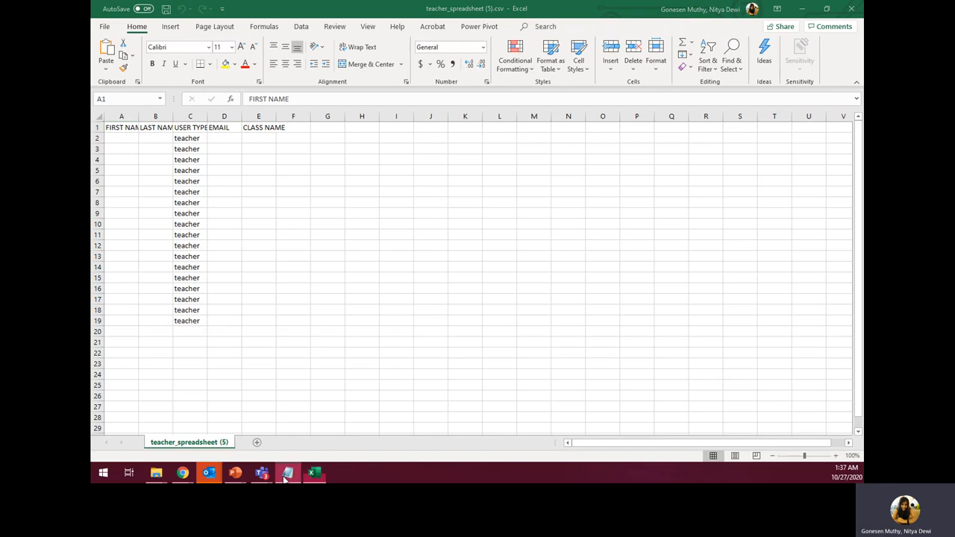
# - Enter the three teachers' first names in A2:A4 and last names in B2:B4
pyautogui.click(797, 11)
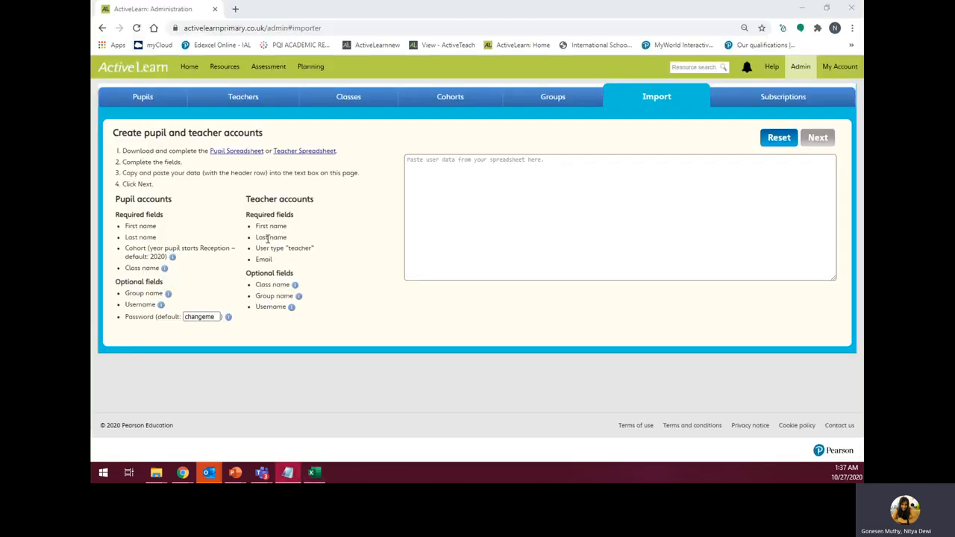
pyautogui.click(314, 472)
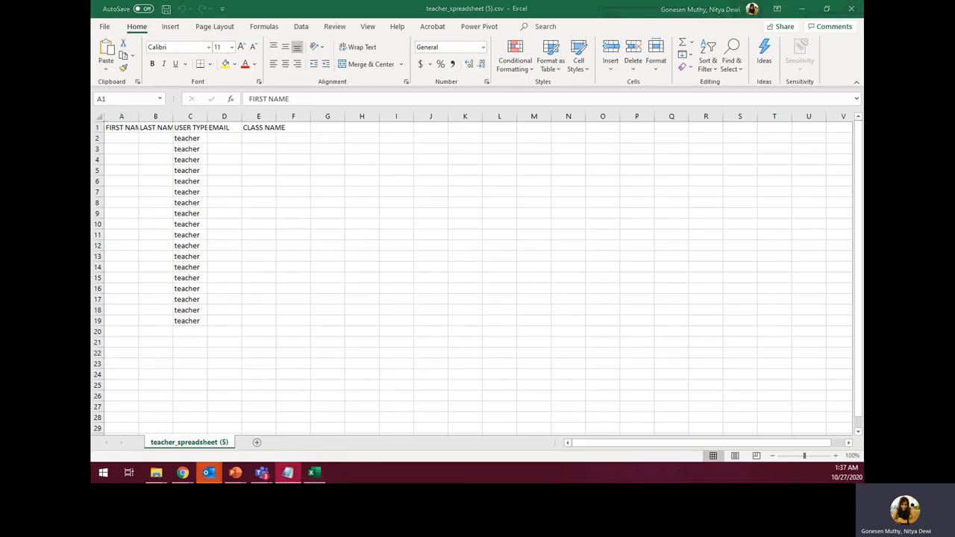
pyautogui.click(120, 137)
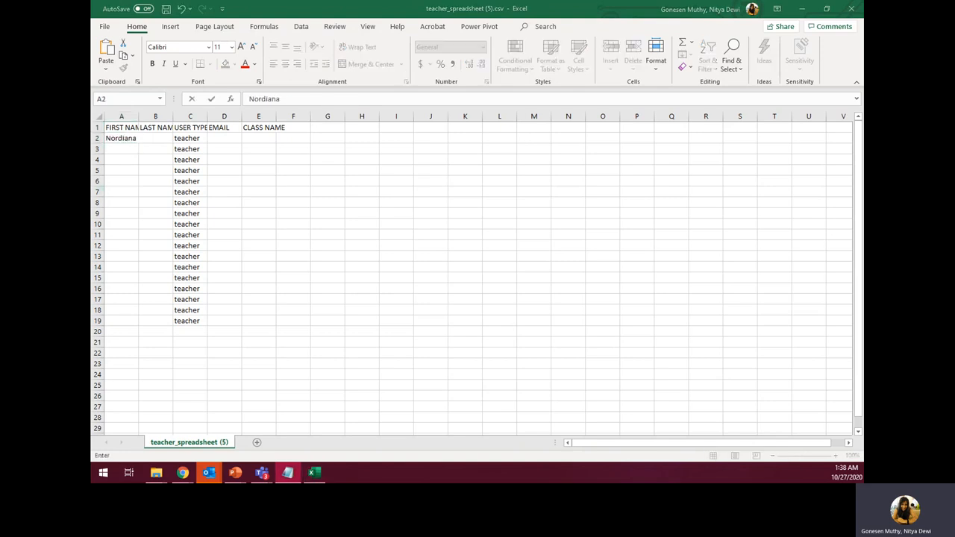
pyautogui.doubleClick(112, 147)
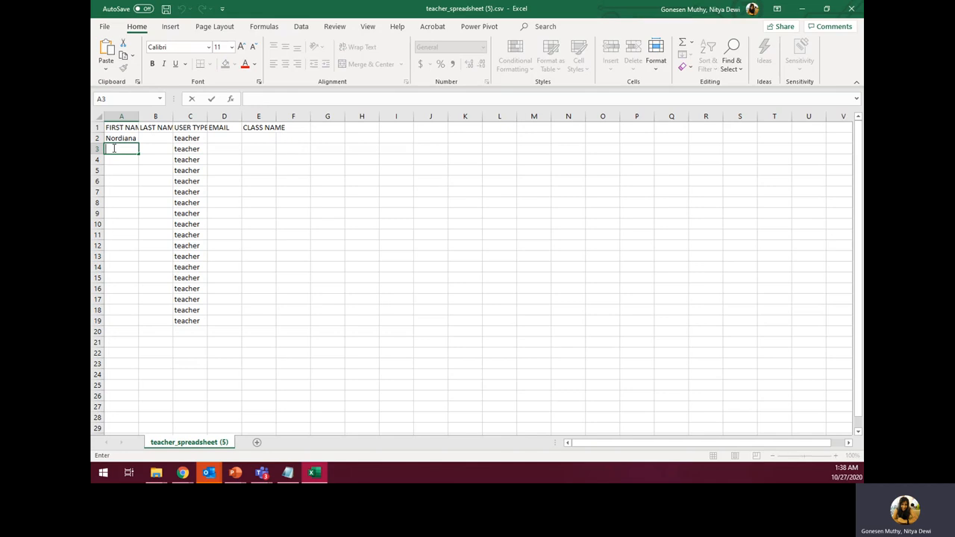
pyautogui.doubleClick(115, 160)
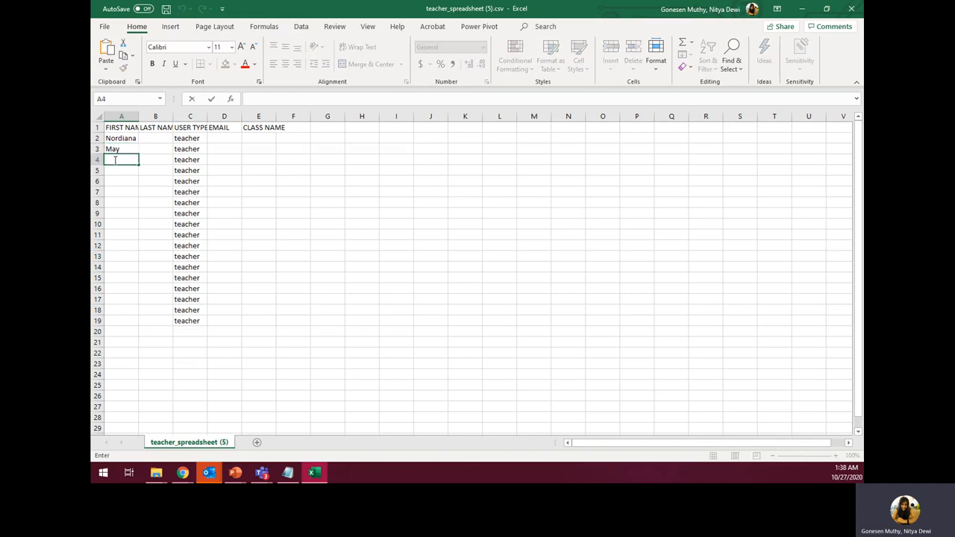
pyautogui.press('Tab')
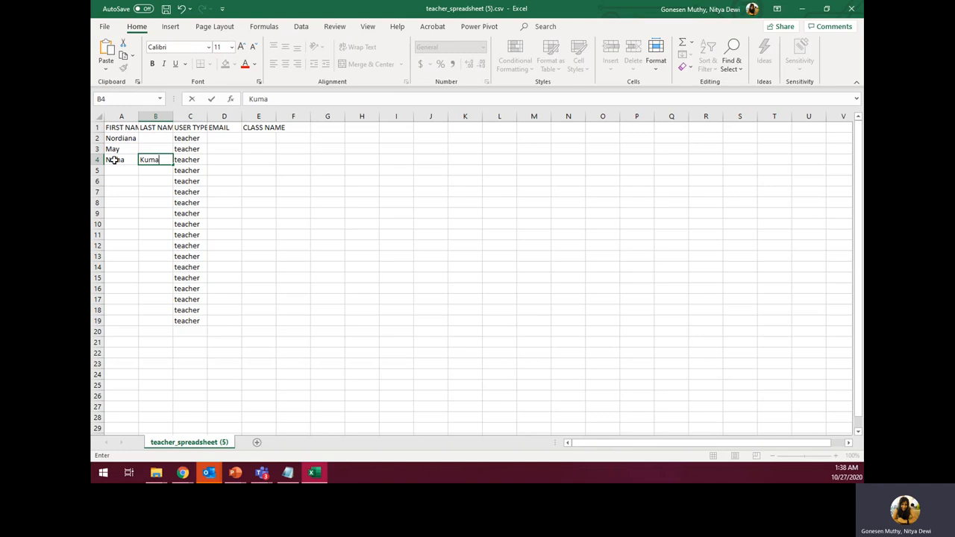
pyautogui.press('Up')
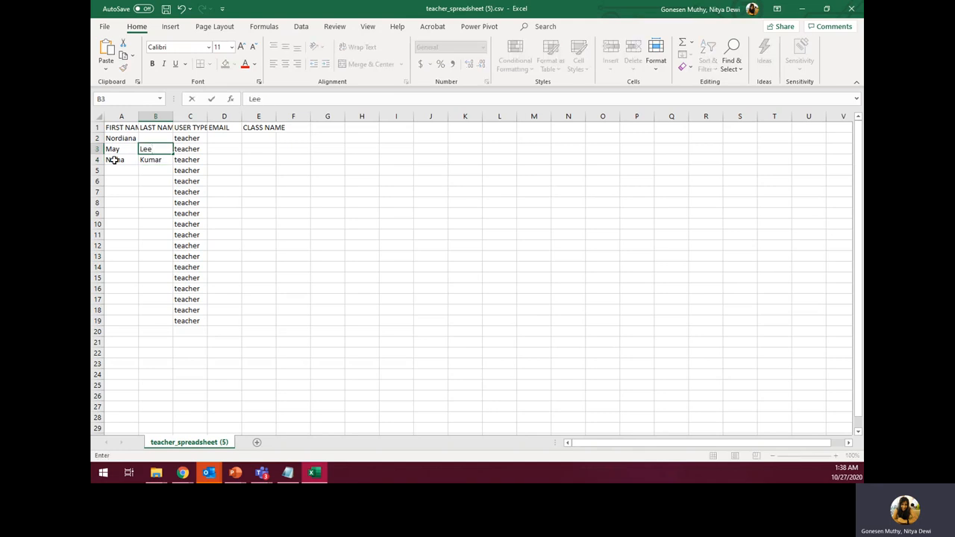
pyautogui.press('Up')
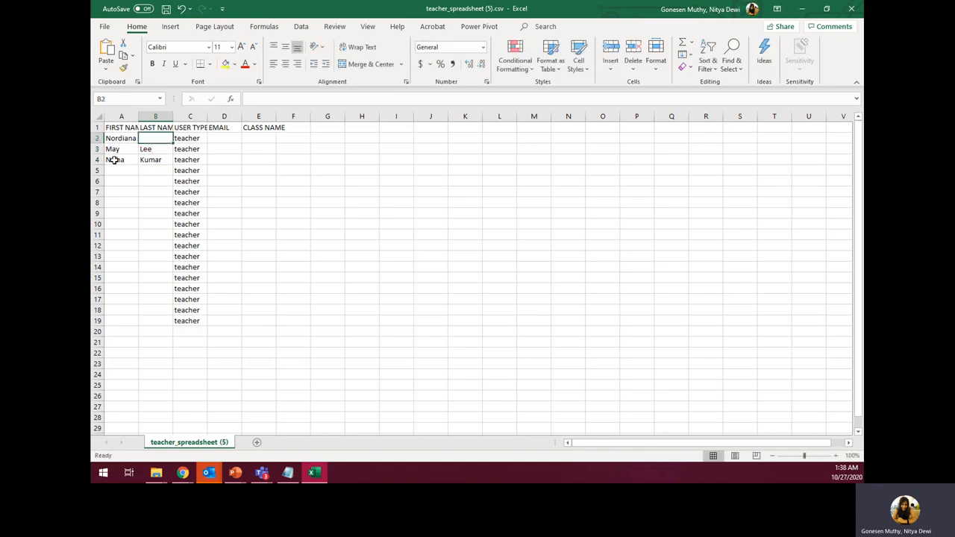
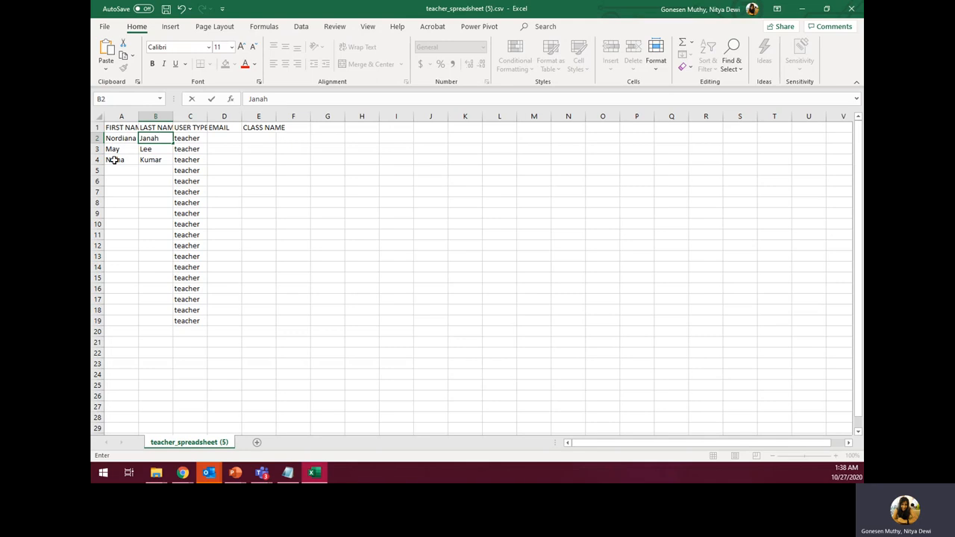
# - Paste the three teachers' e-mail addresses into cells D2, D3 and D4
pyautogui.hotkey('alt', 'Tab')
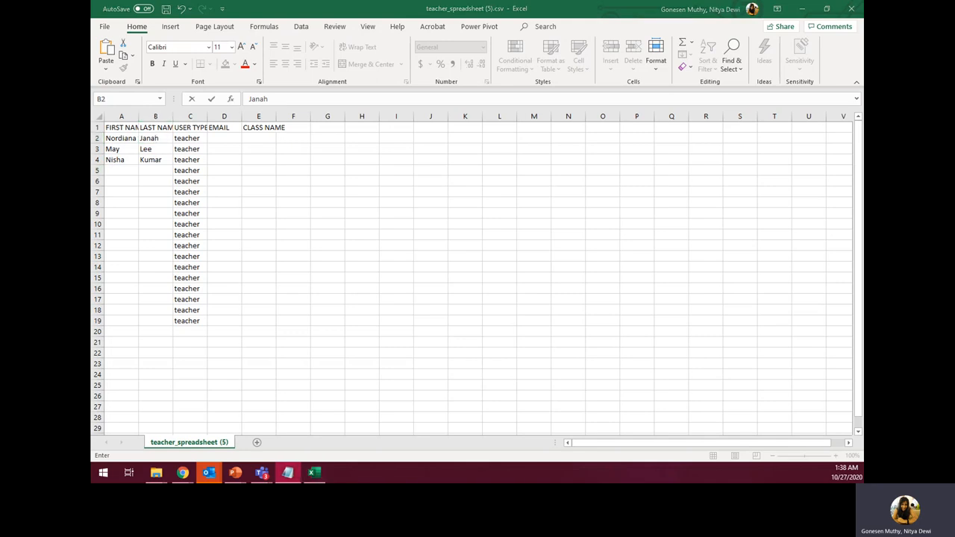
pyautogui.doubleClick(214, 139)
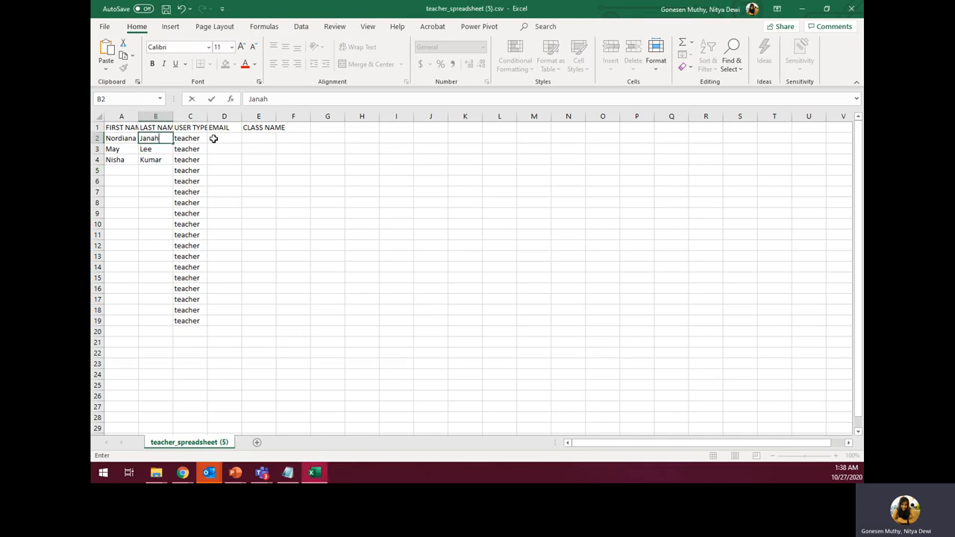
pyautogui.hotkey('ctrl', 'v')
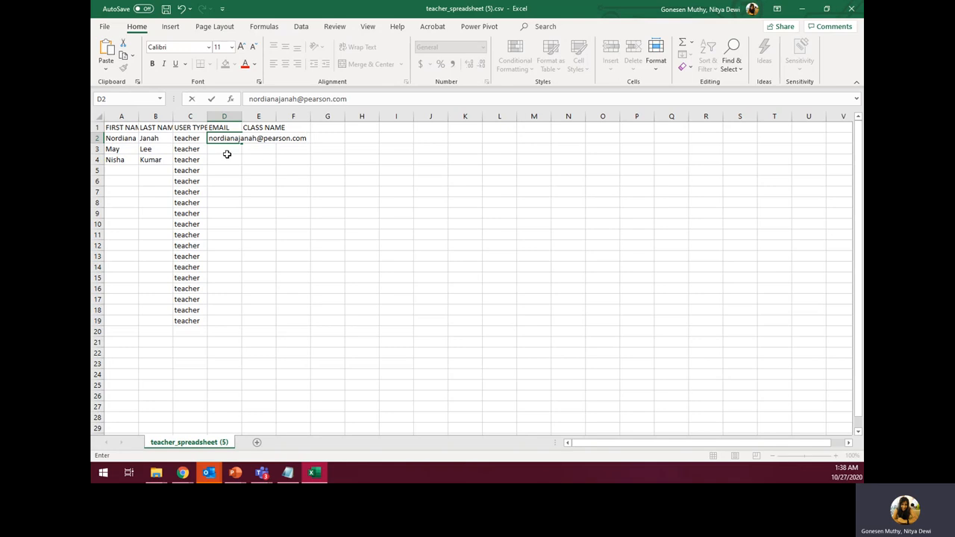
pyautogui.hotkey('alt', 'Tab')
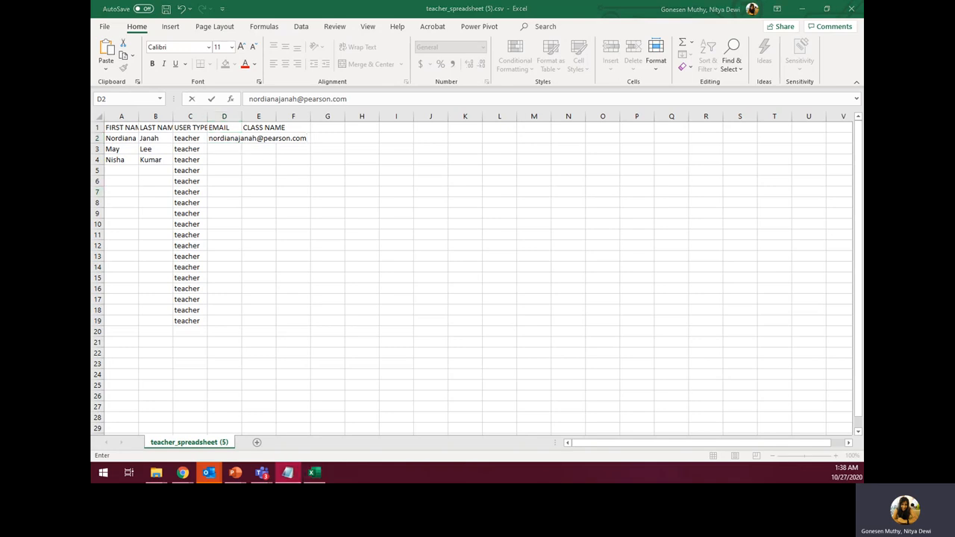
pyautogui.click(211, 150)
pyautogui.doubleClick(211, 150)
pyautogui.hotkey('ctrl', 'v')
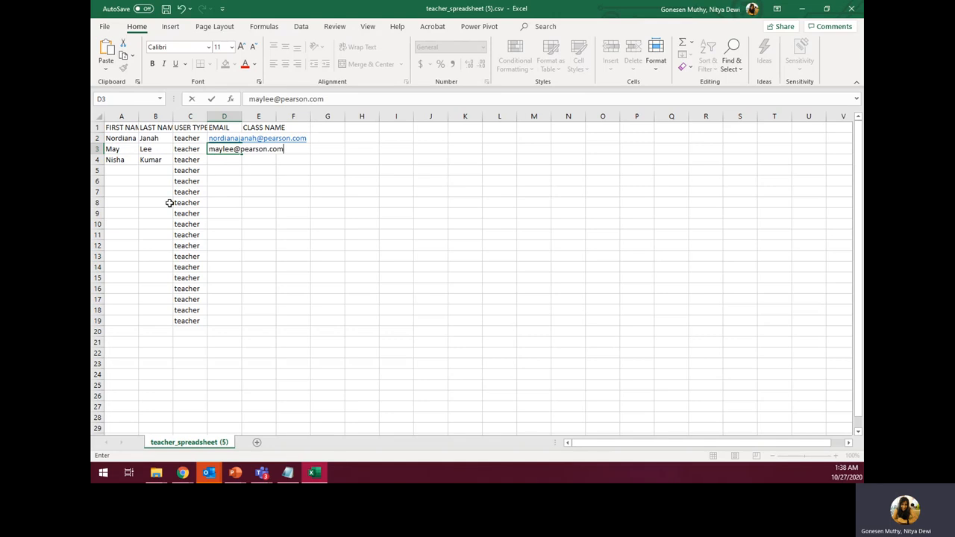
pyautogui.hotkey('alt', 'Tab')
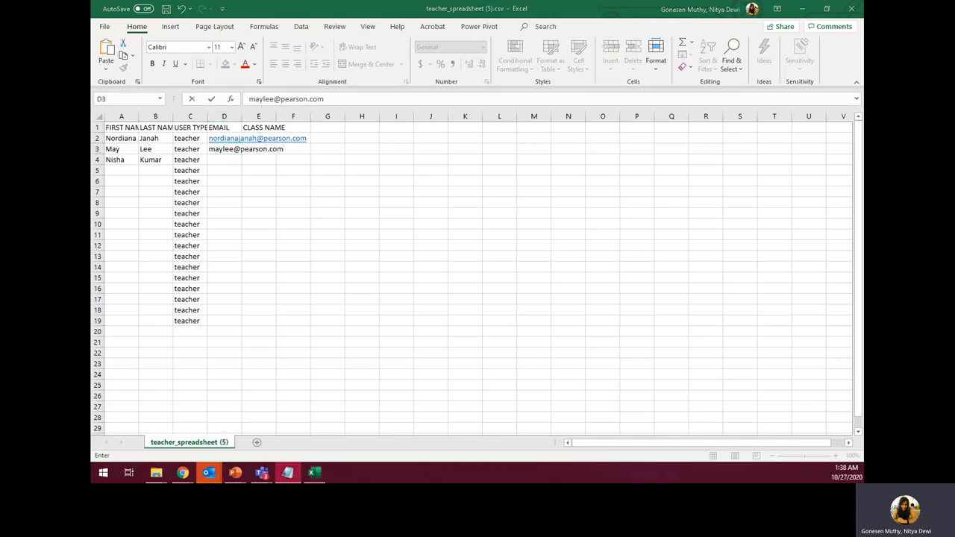
pyautogui.click(218, 160)
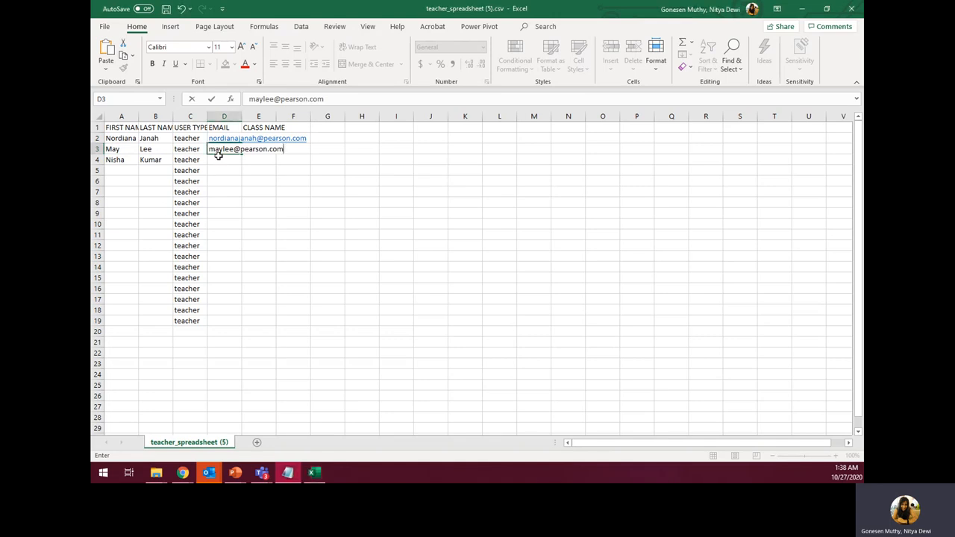
pyautogui.doubleClick(219, 160)
pyautogui.hotkey('ctrl', 'v')
pyautogui.moveTo(258, 172); pyautogui.dragTo(281, 180)
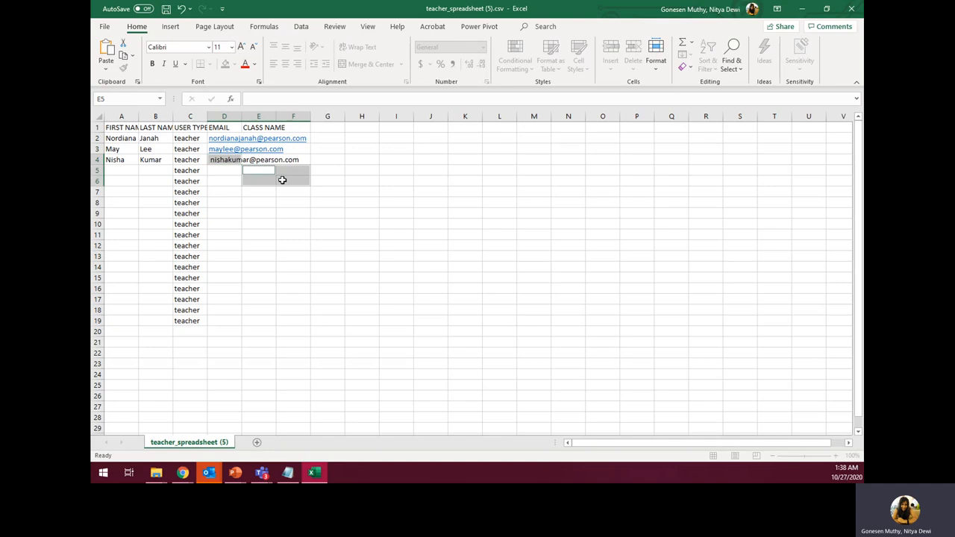
pyautogui.click(283, 181)
pyautogui.click(392, 149)
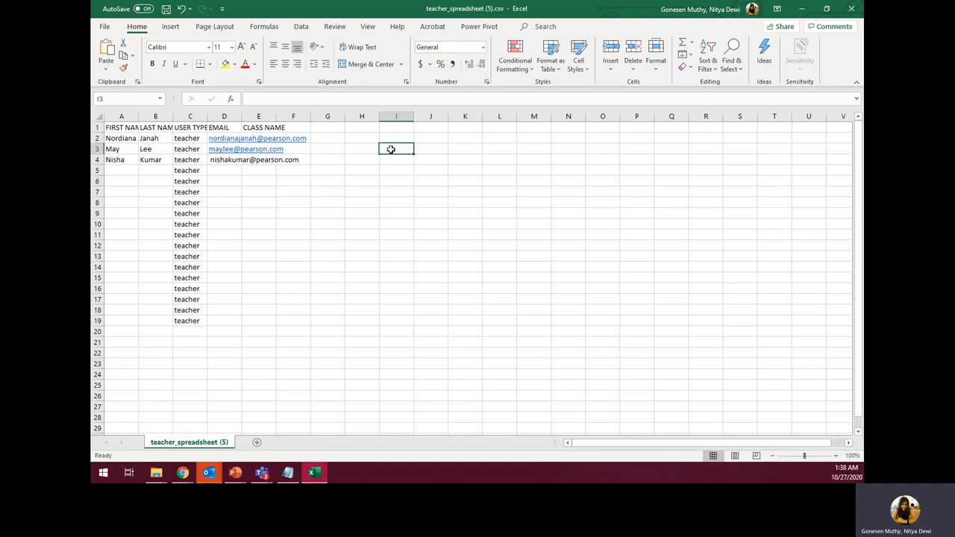
# - Enter the class name '2 Demo Class B' in cells E2, E3 and E4
pyautogui.click(264, 137)
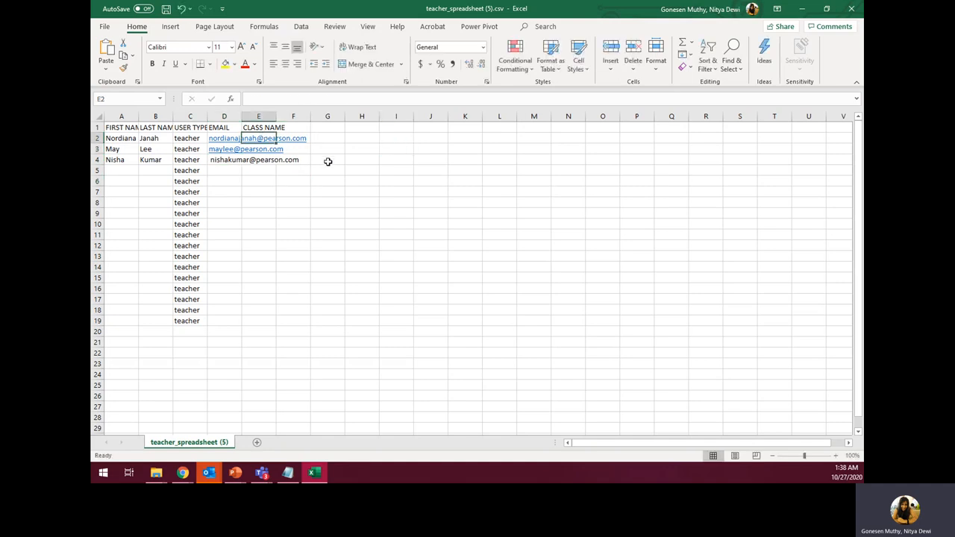
pyautogui.write('2')
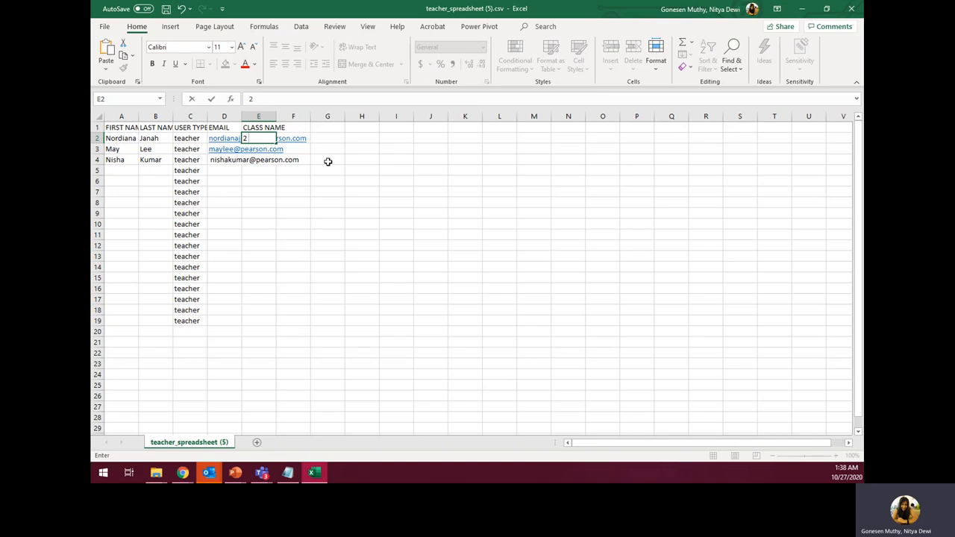
pyautogui.write(' demo Clas')
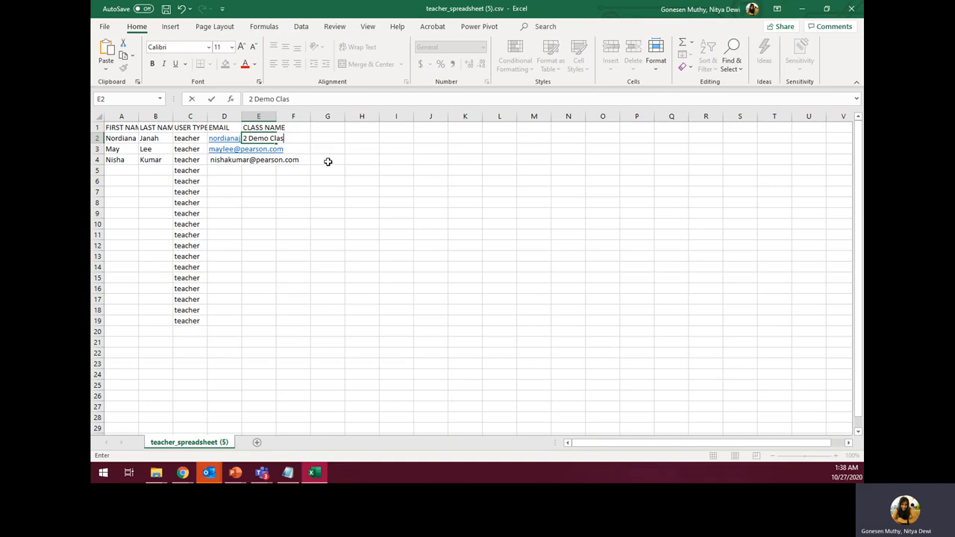
pyautogui.write('s B')
pyautogui.click(250, 152)
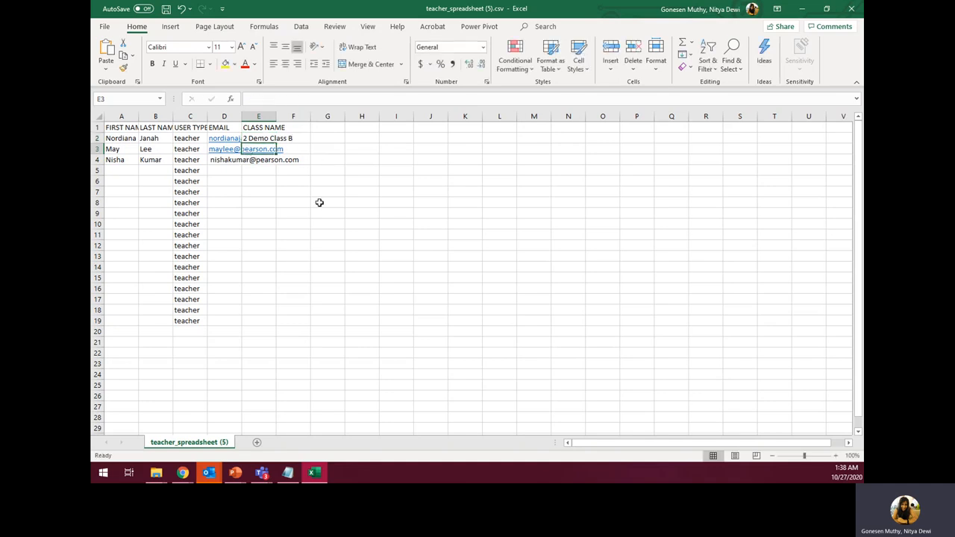
pyautogui.write('2')
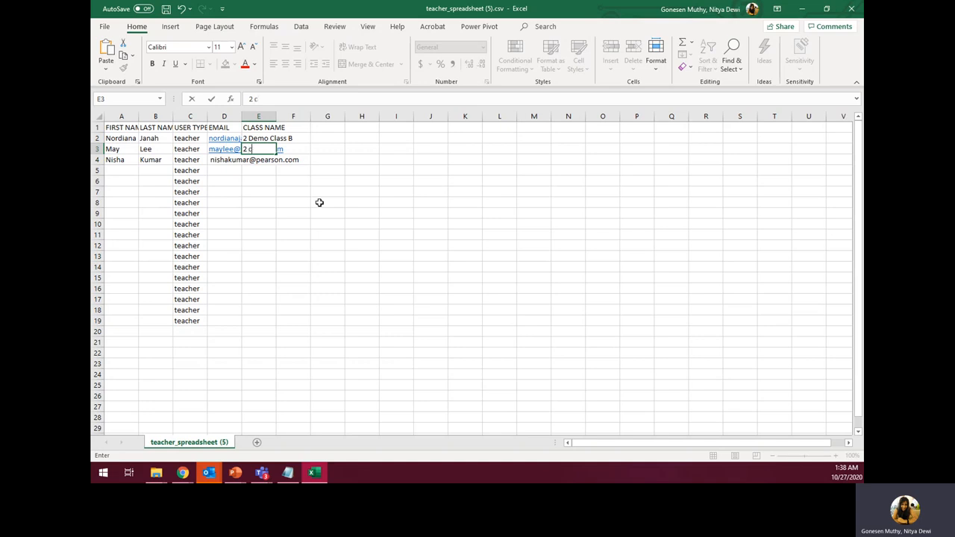
pyautogui.write('Class')
pyautogui.press('BackSpace')
pyautogui.press('BackSpace')
pyautogui.press('BackSpace')
pyautogui.write('DE')
pyautogui.press('Return')
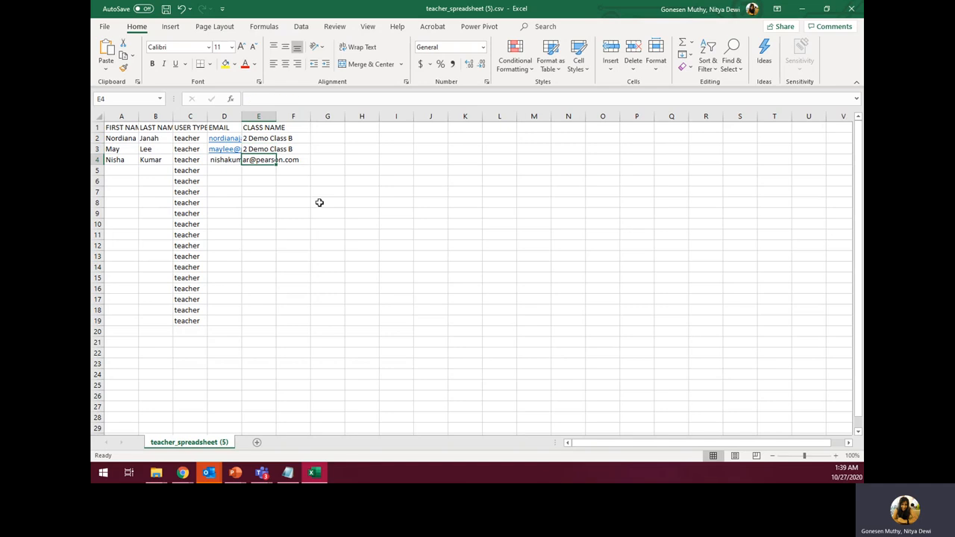
pyautogui.write('2 Demo ')
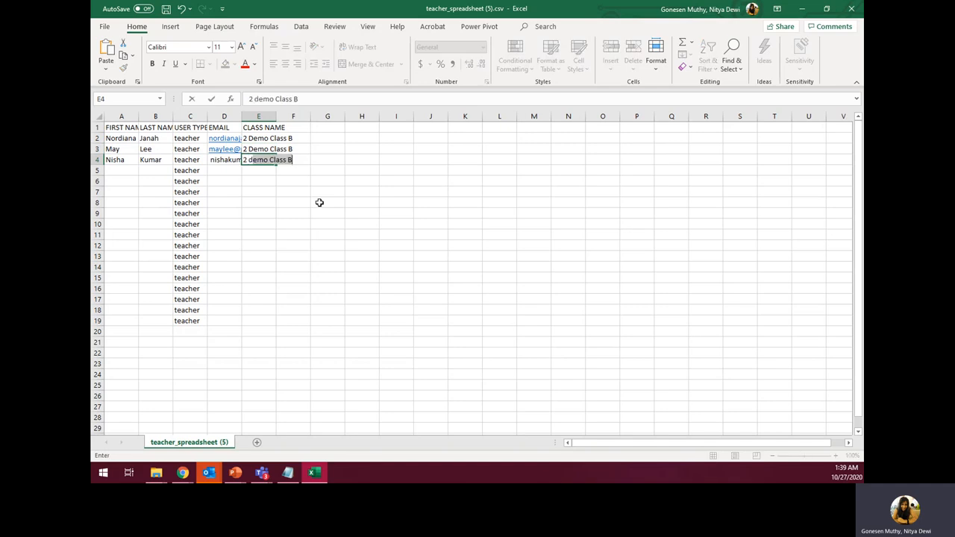
pyautogui.write('Class B')
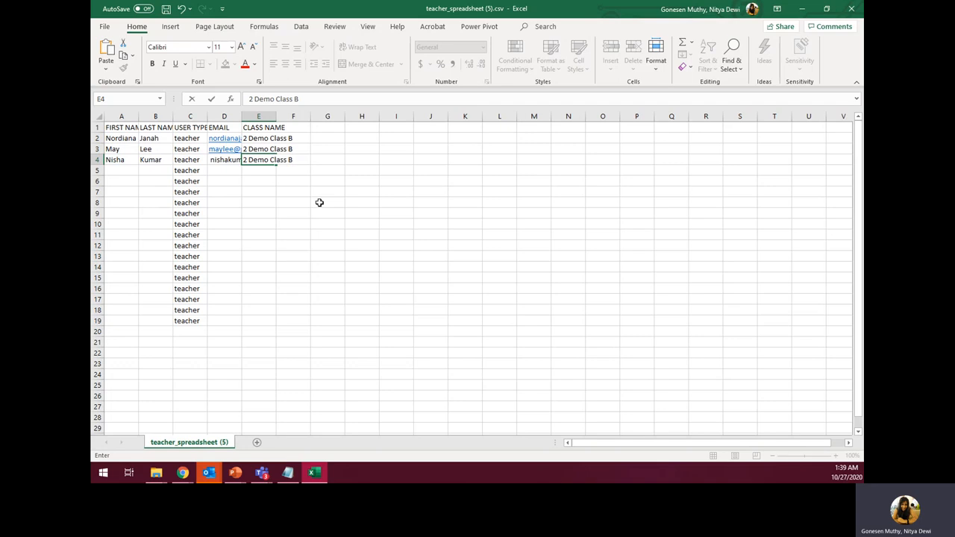
pyautogui.click(320, 203)
# - Copy A1:E4 from Excel, paste it into the ActiveLearn import box, and continue to column checking
pyautogui.click(108, 129)
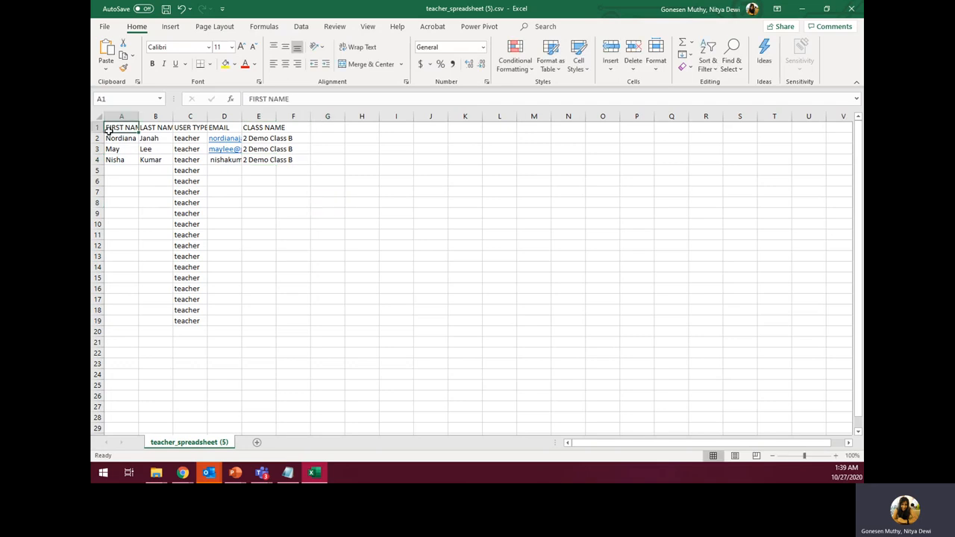
pyautogui.moveTo(107, 129); pyautogui.dragTo(257, 159)
pyautogui.hotkey('ctrl', 'c')
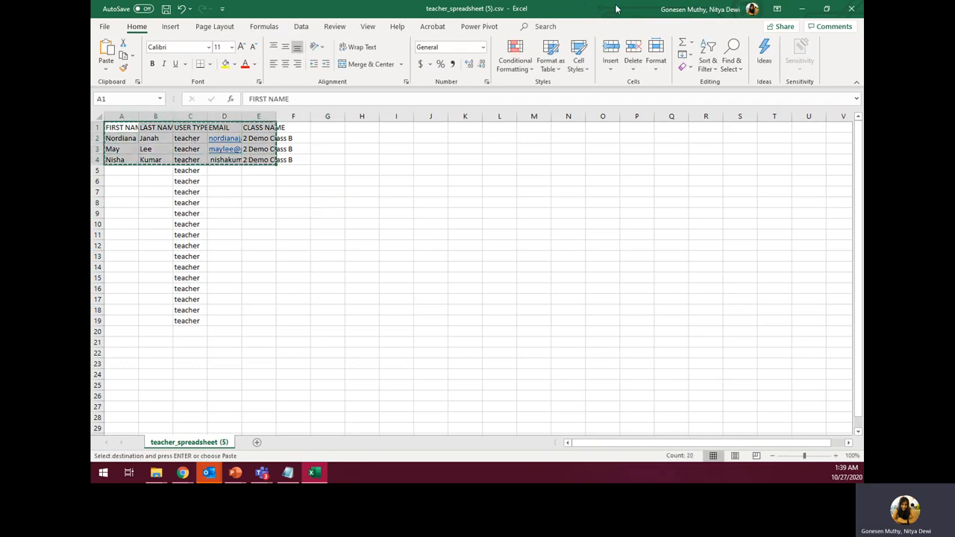
pyautogui.moveTo(510, 10); pyautogui.dragTo(487, 125)
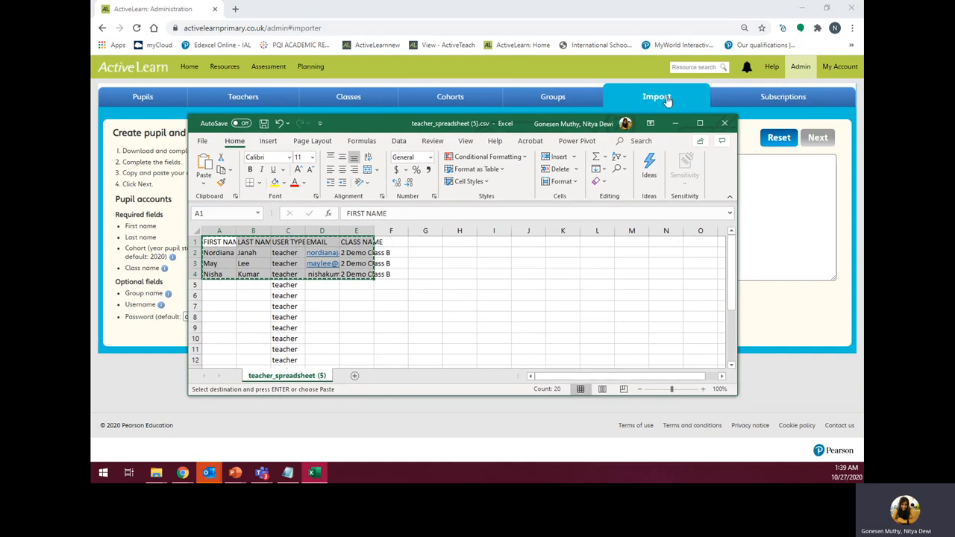
pyautogui.click(676, 123)
pyautogui.click(527, 176)
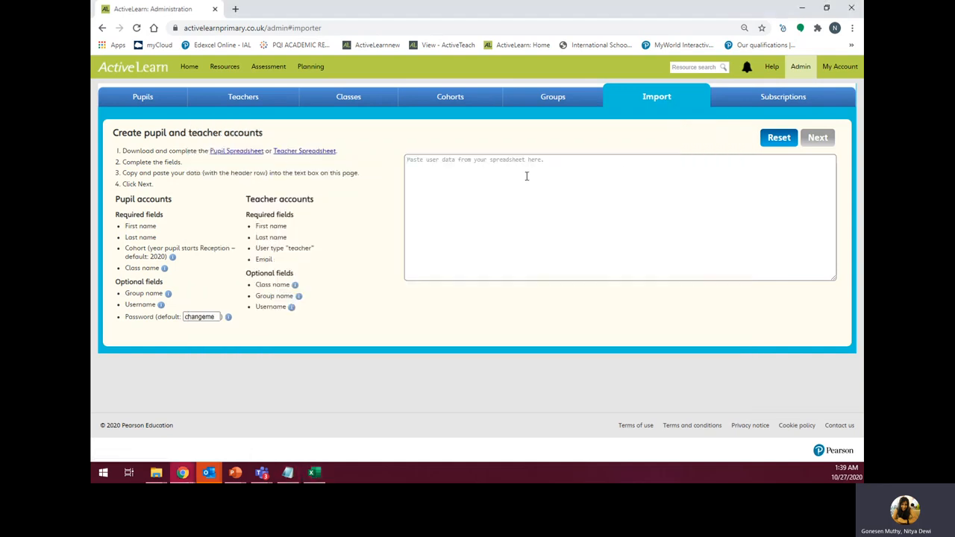
pyautogui.hotkey('ctrl', 'v')
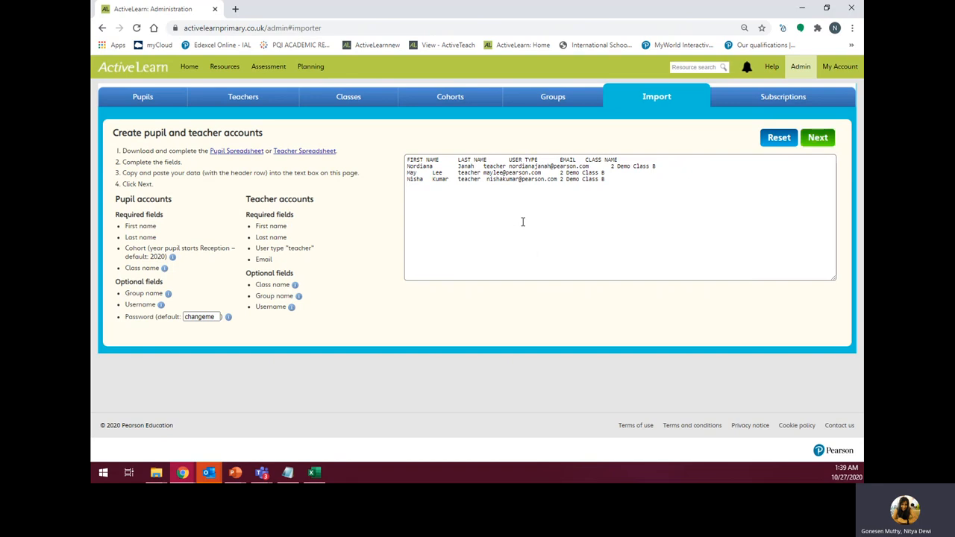
pyautogui.click(816, 139)
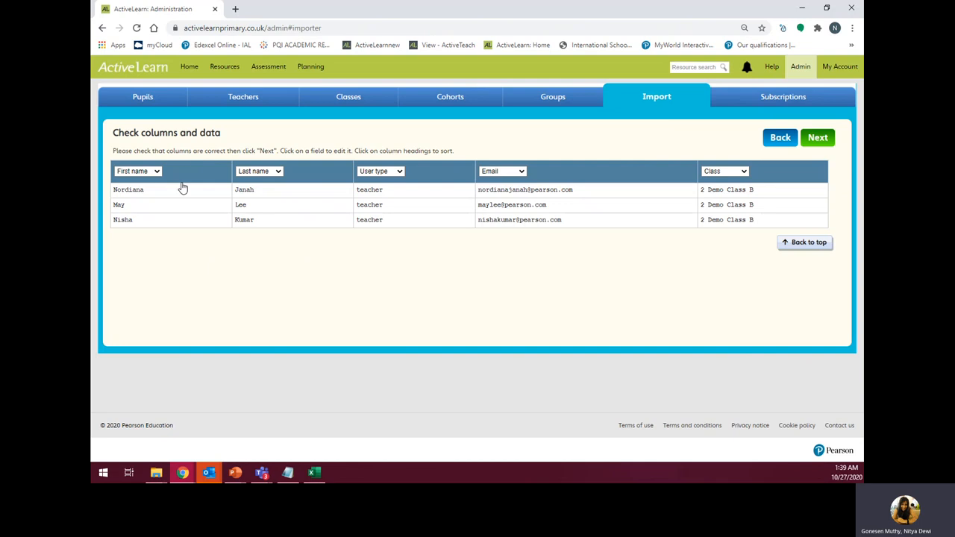
# - Add the missing 'h' to the first teacher's first name, verify against the spreadsheet, and continue
pyautogui.click(184, 189)
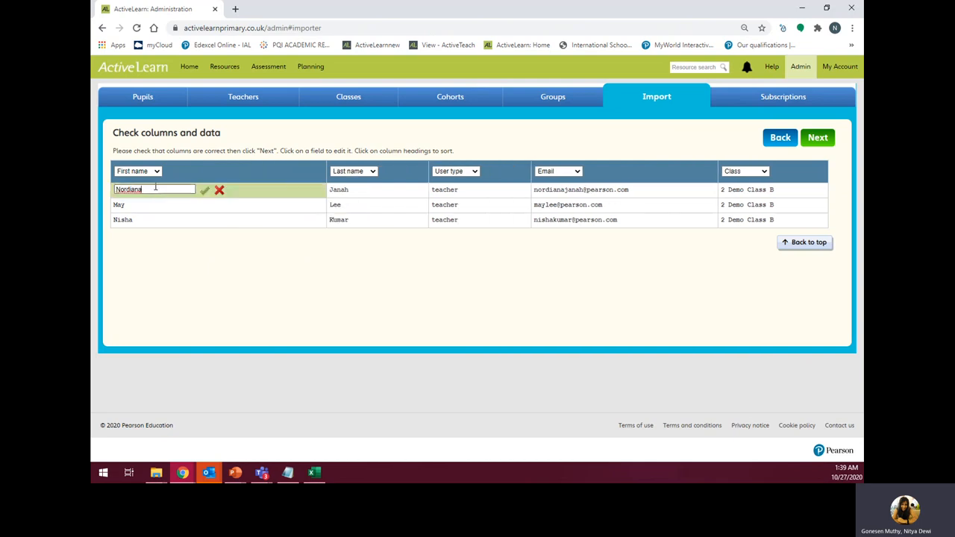
pyautogui.write('h')
pyautogui.click(209, 192)
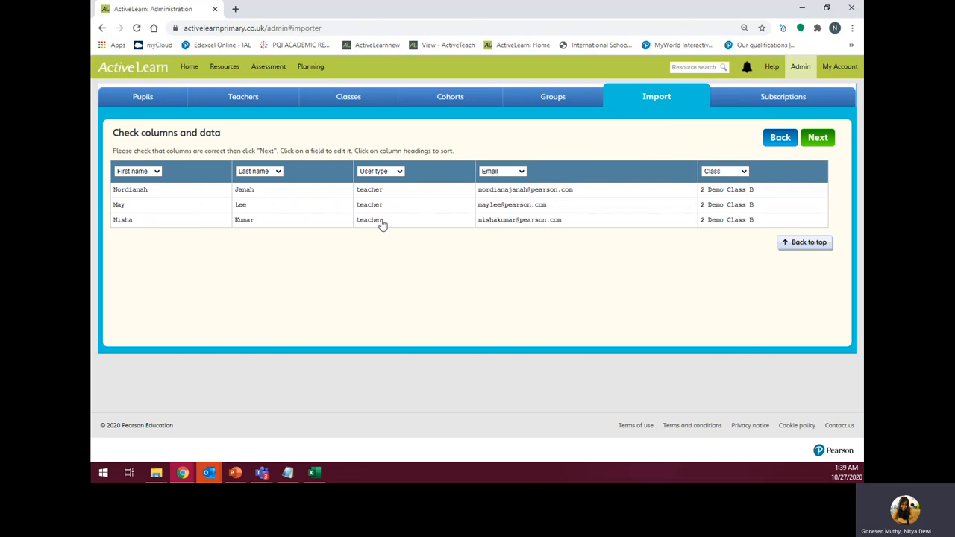
pyautogui.click(600, 192)
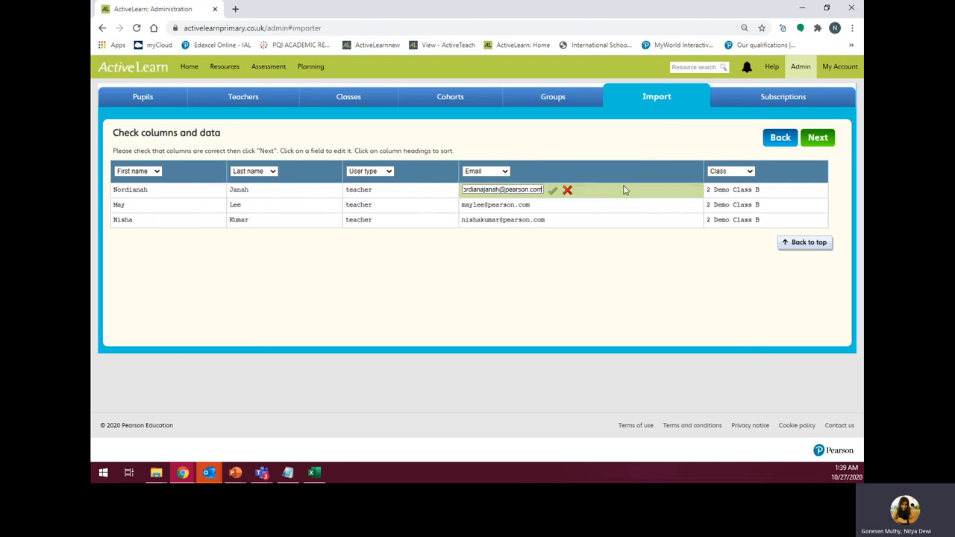
pyautogui.click(554, 193)
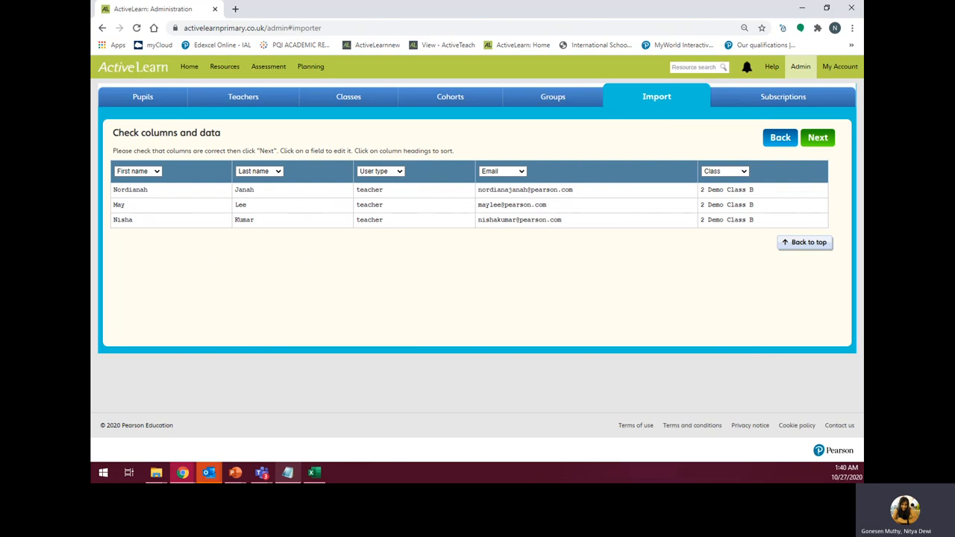
pyautogui.click(314, 473)
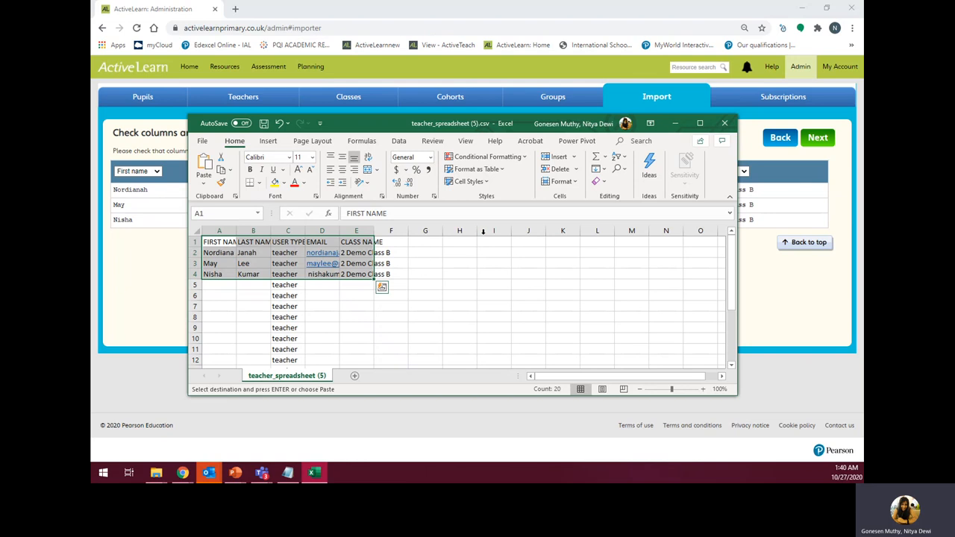
pyautogui.click(675, 123)
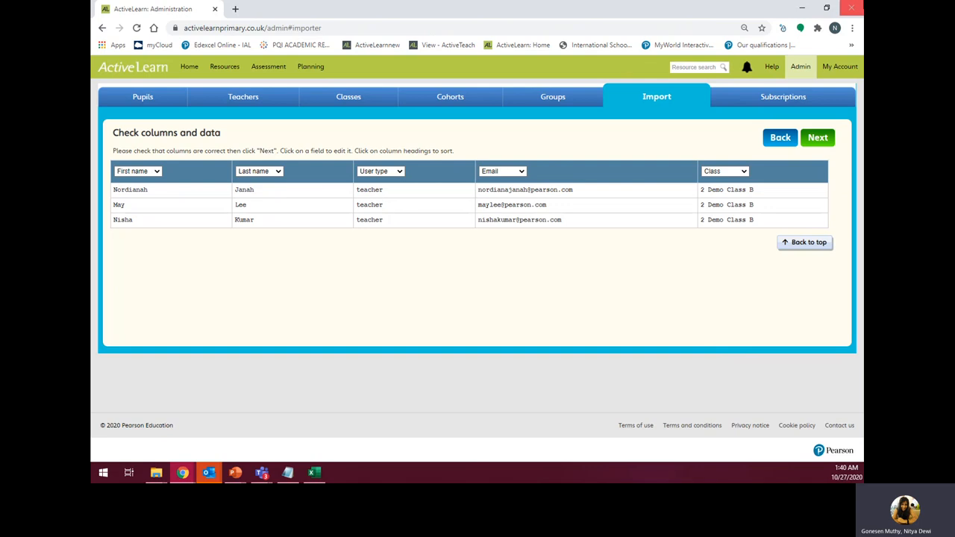
pyautogui.click(820, 139)
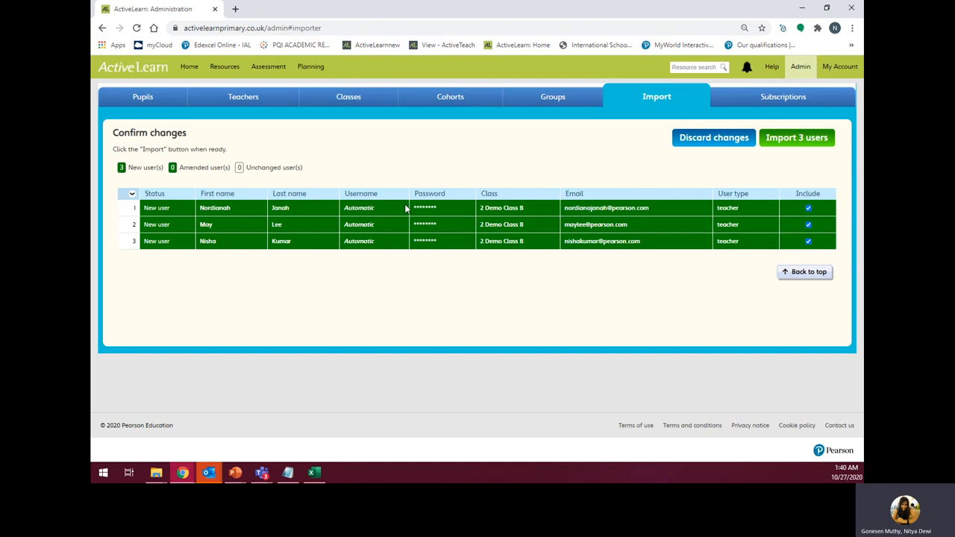
# - Confirm the admin password, import the 3 new users, and close the completion summary
pyautogui.click(811, 144)
pyautogui.click(457, 249)
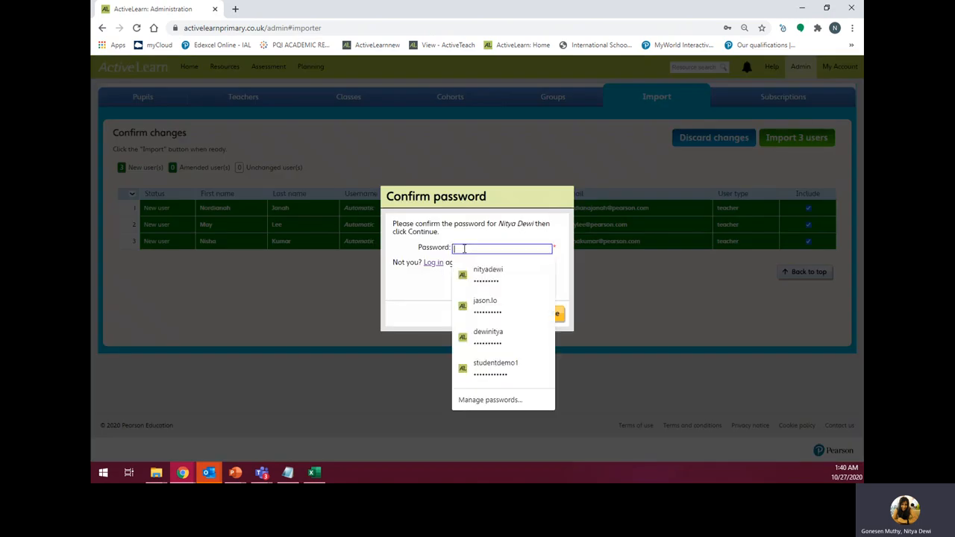
pyautogui.click(482, 275)
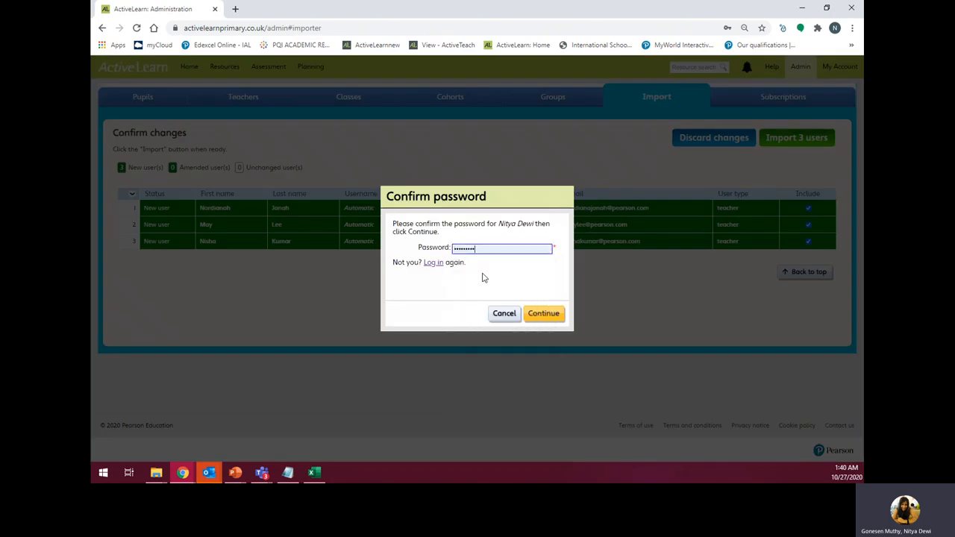
pyautogui.click(543, 314)
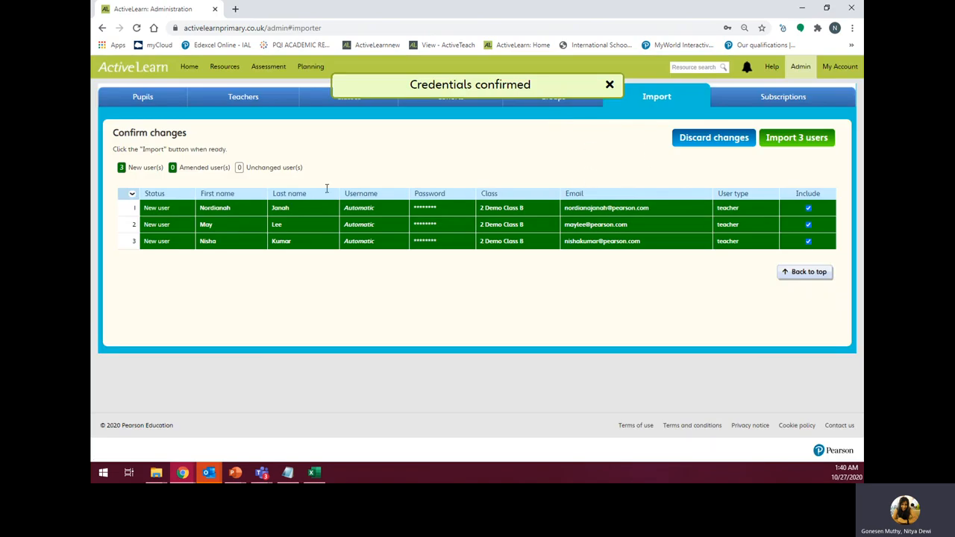
pyautogui.click(790, 146)
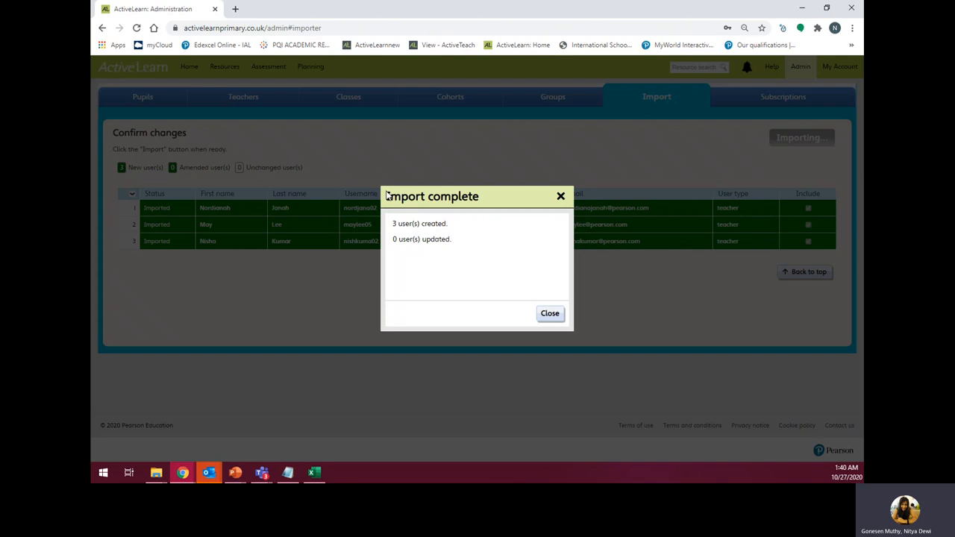
pyautogui.click(550, 314)
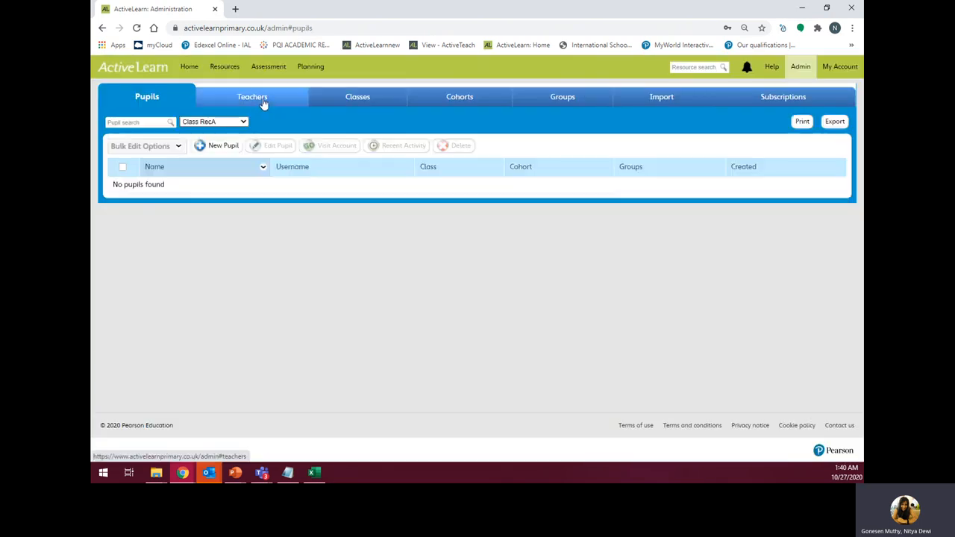
# - Sort the Teachers list by creation date with the newest first
pyautogui.click(261, 101)
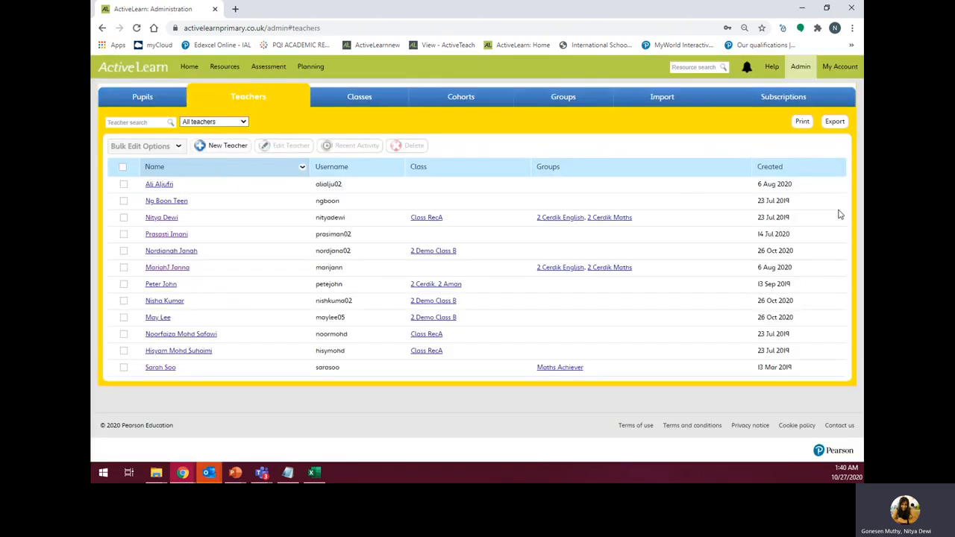
pyautogui.click(780, 173)
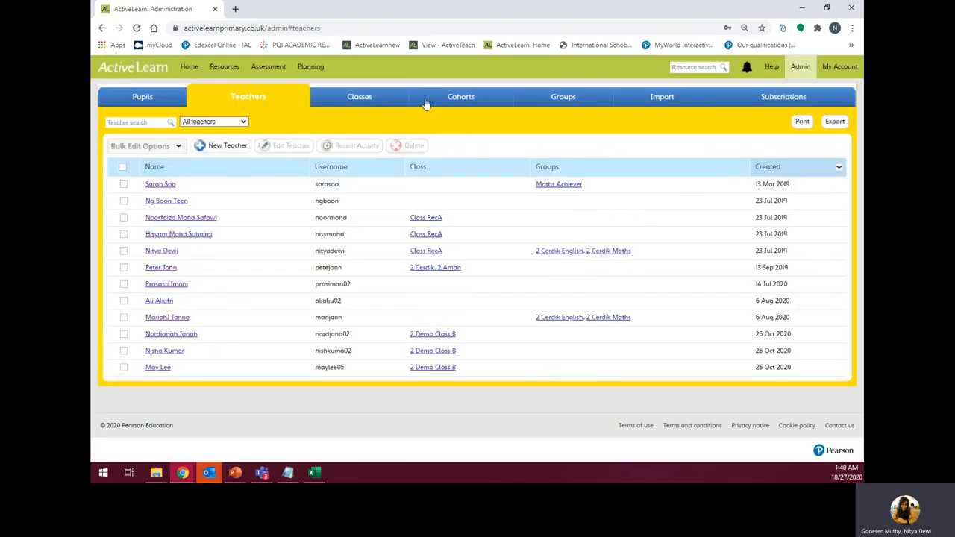
pyautogui.click(774, 167)
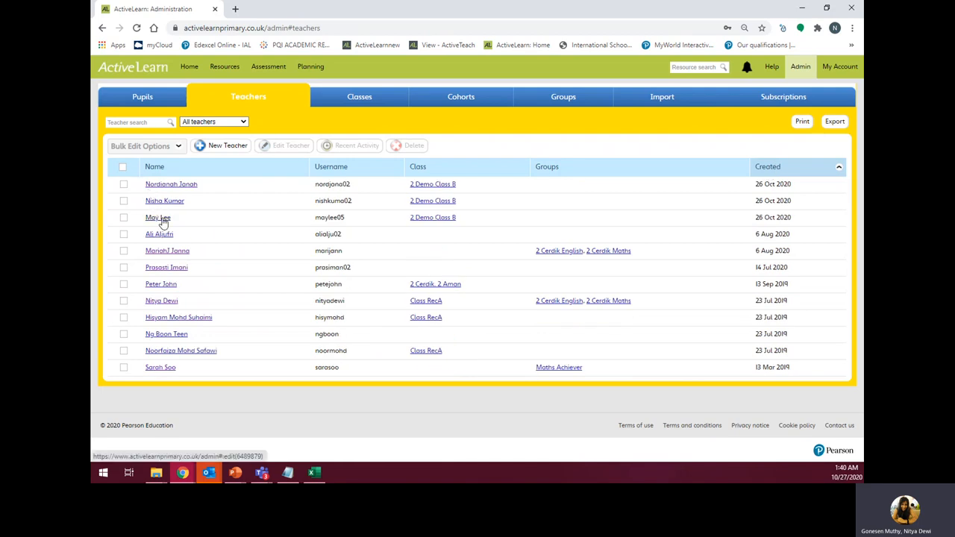
# - Add a teacher with first name, last name, user name and e-mail, assigned to 2 Demo Class B
pyautogui.click(221, 148)
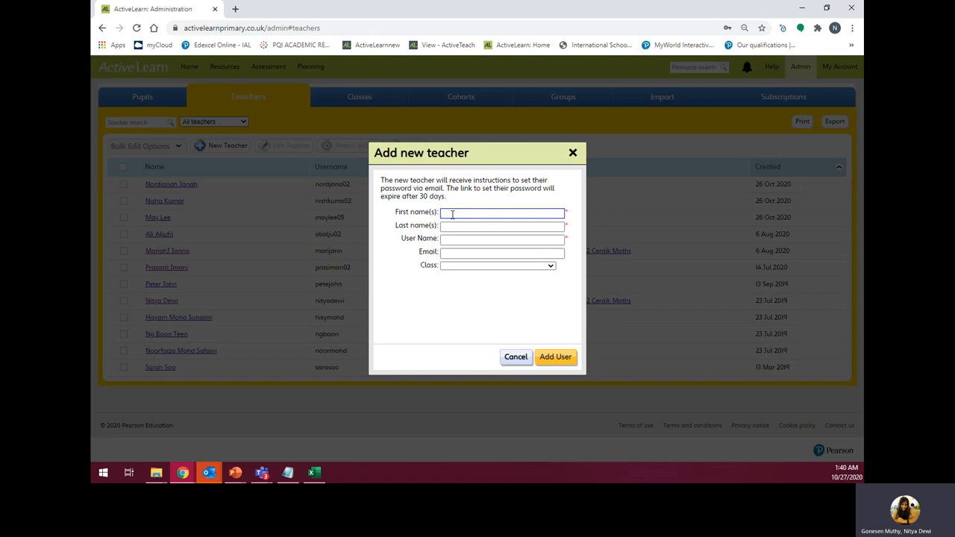
pyautogui.press('Tab')
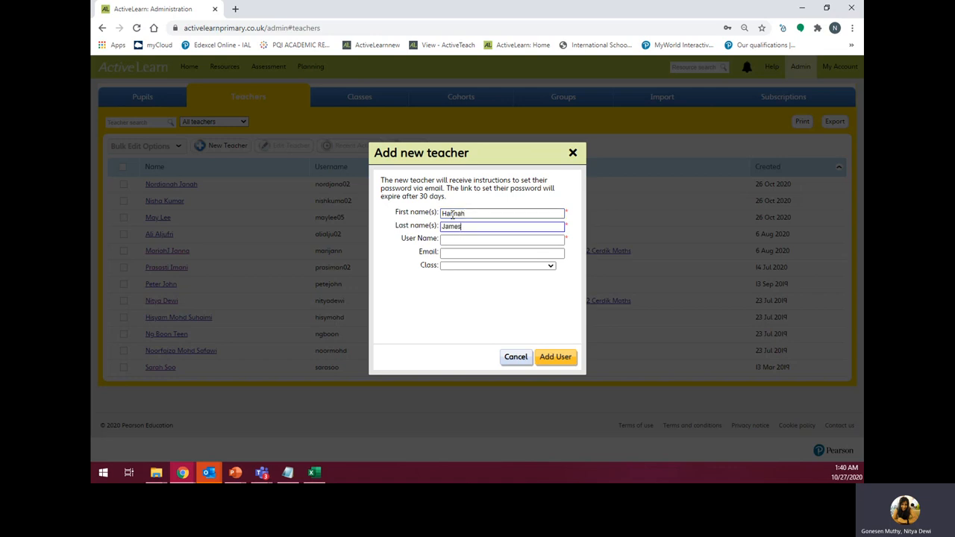
pyautogui.click(445, 242)
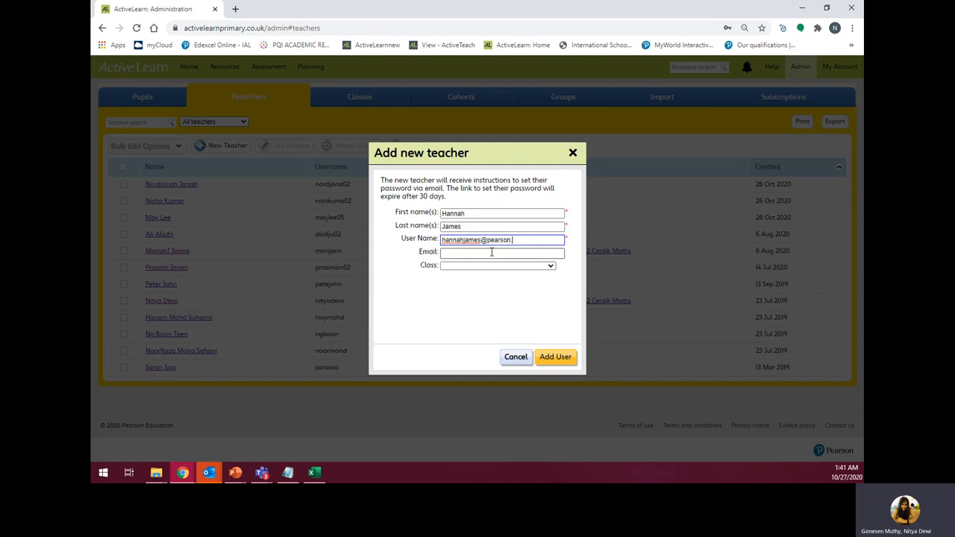
pyautogui.press('BackSpace')
pyautogui.doubleClick(487, 240)
pyautogui.hotkey('ctrl', 'c')
pyautogui.click(443, 253)
pyautogui.hotkey('ctrl', 'v')
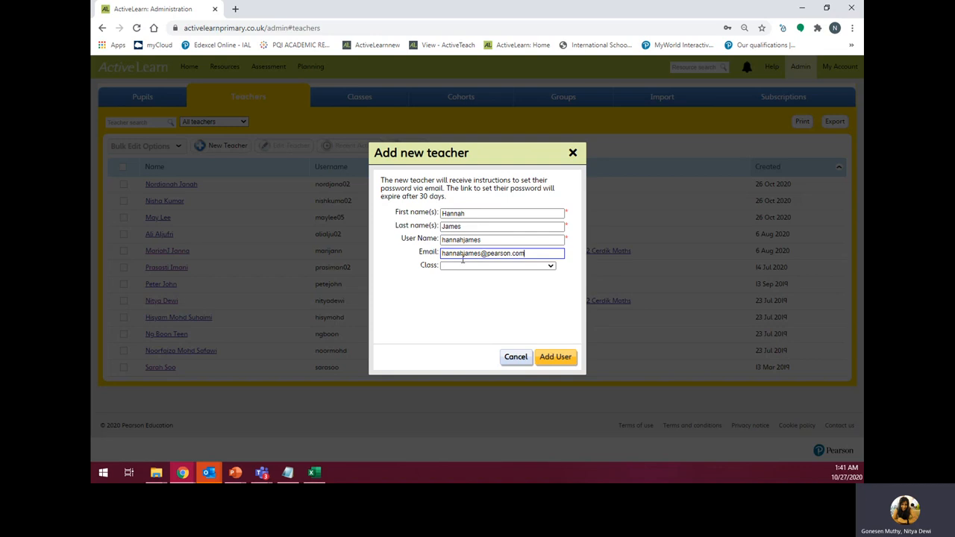
pyautogui.click(472, 267)
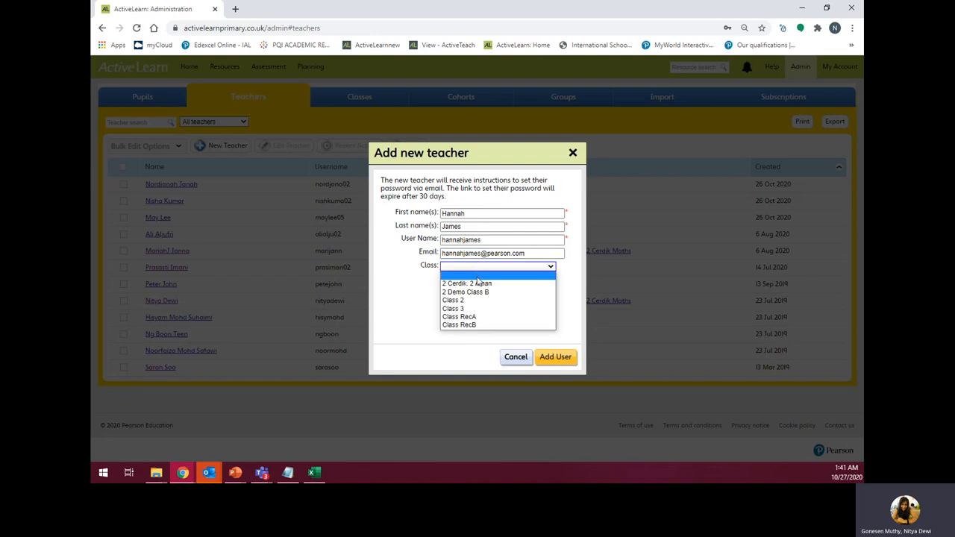
pyautogui.click(481, 292)
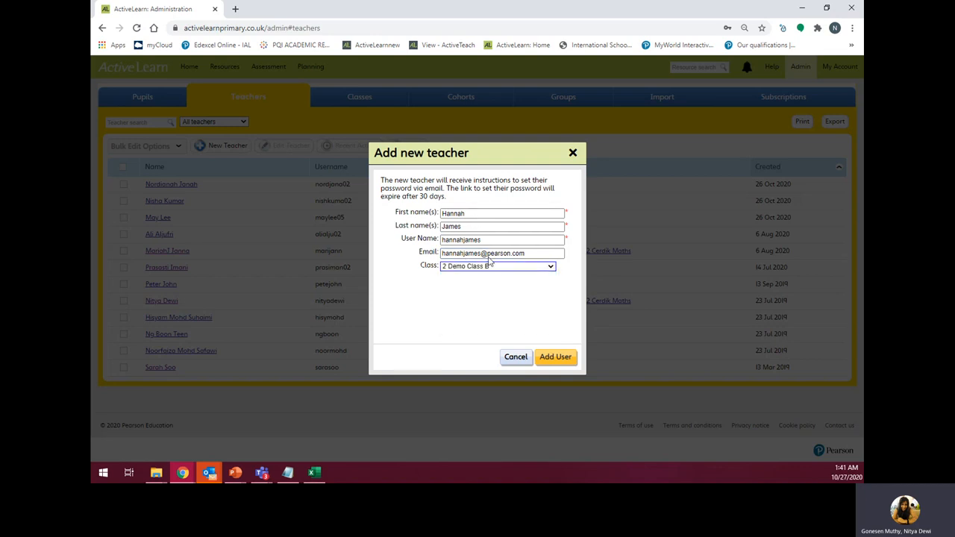
pyautogui.click(561, 357)
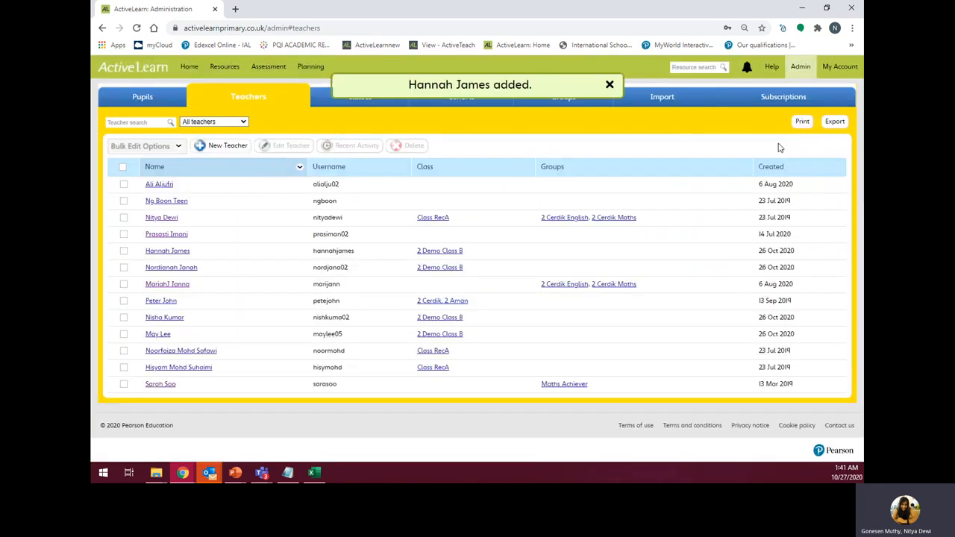
# - Sort the teachers list by creation date, newest first, and dismiss the confirmation banner
pyautogui.click(783, 170)
pyautogui.click(783, 171)
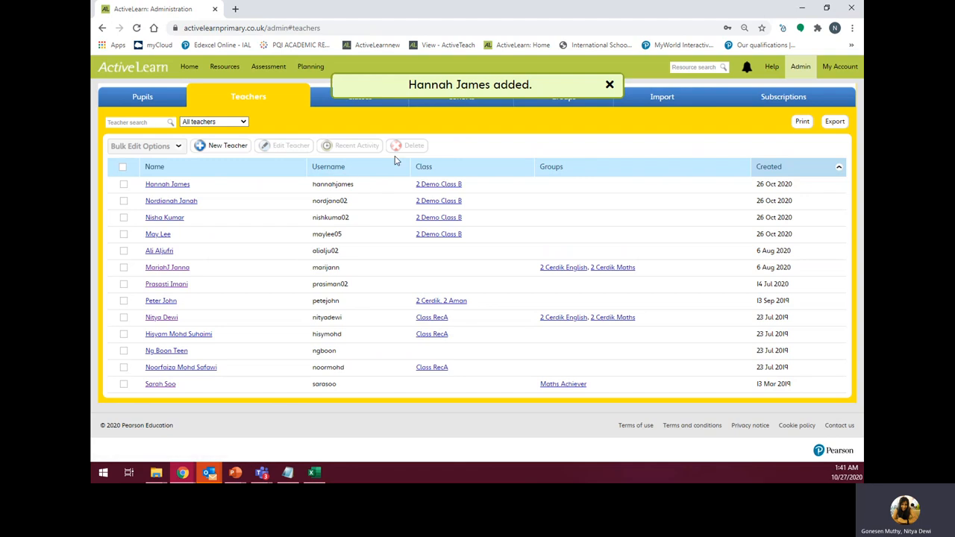
pyautogui.click(610, 85)
# - Look through the Groups, Teachers and Pupils lists, then go to the Import page
pyautogui.click(604, 93)
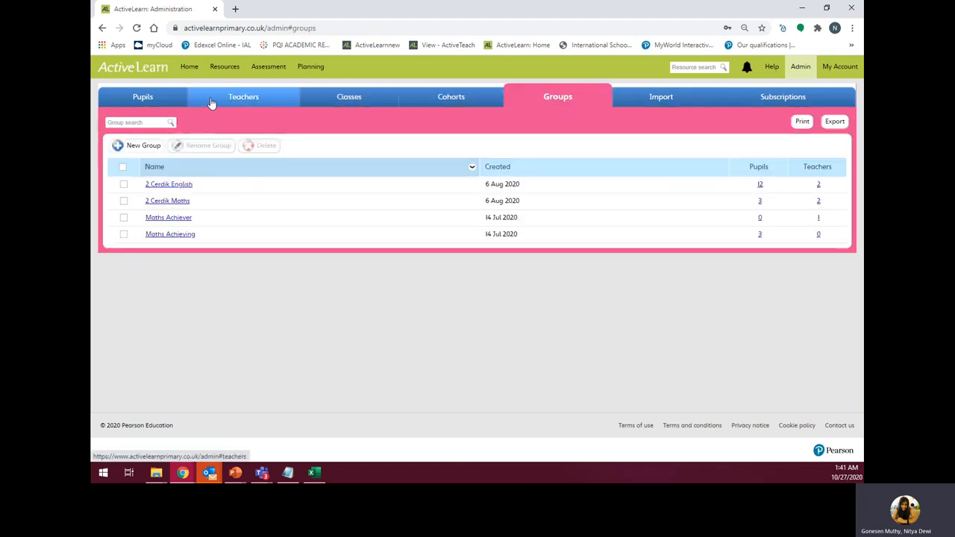
pyautogui.click(248, 93)
pyautogui.click(153, 100)
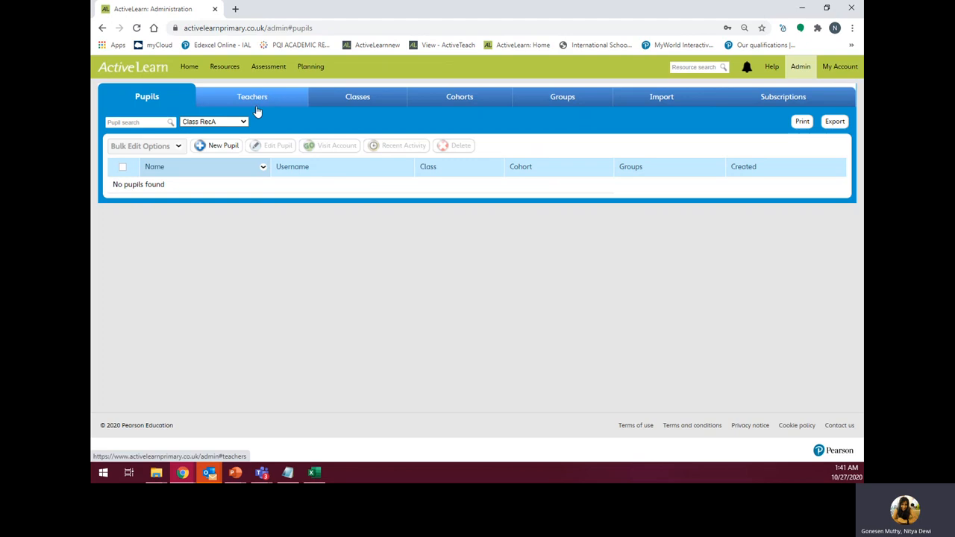
pyautogui.click(648, 102)
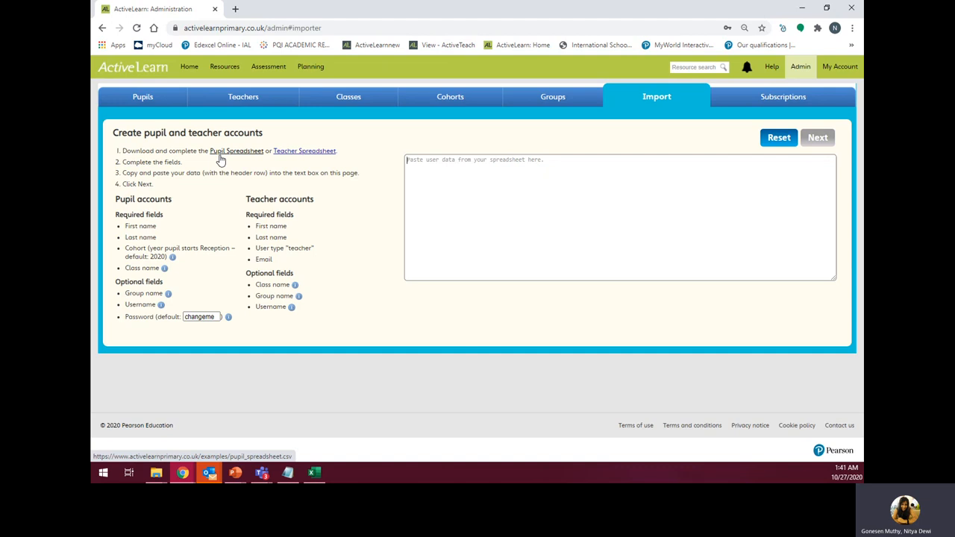
# - Download the pupil_spreadsheet.csv template, open it in Excel and minimise the teacher spreadsheet
pyautogui.click(222, 157)
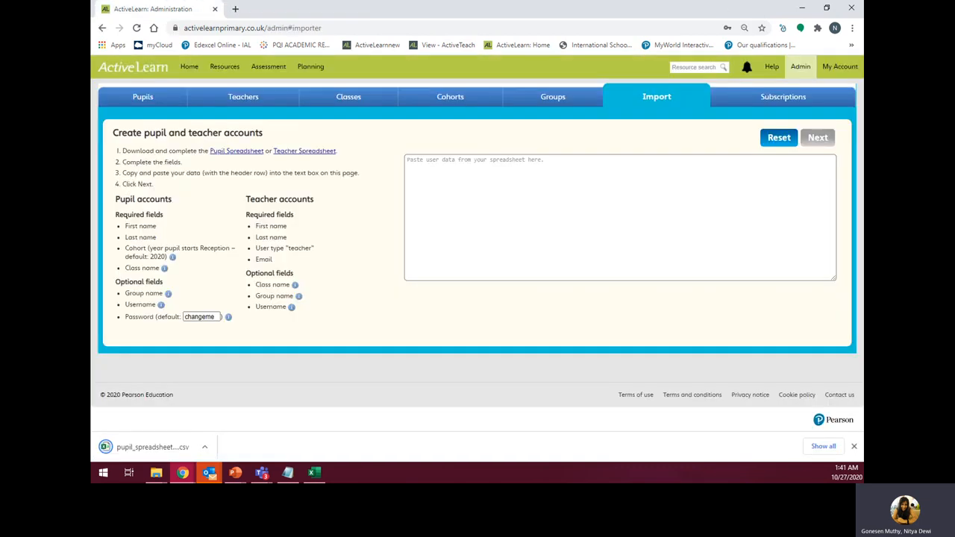
pyautogui.click(152, 447)
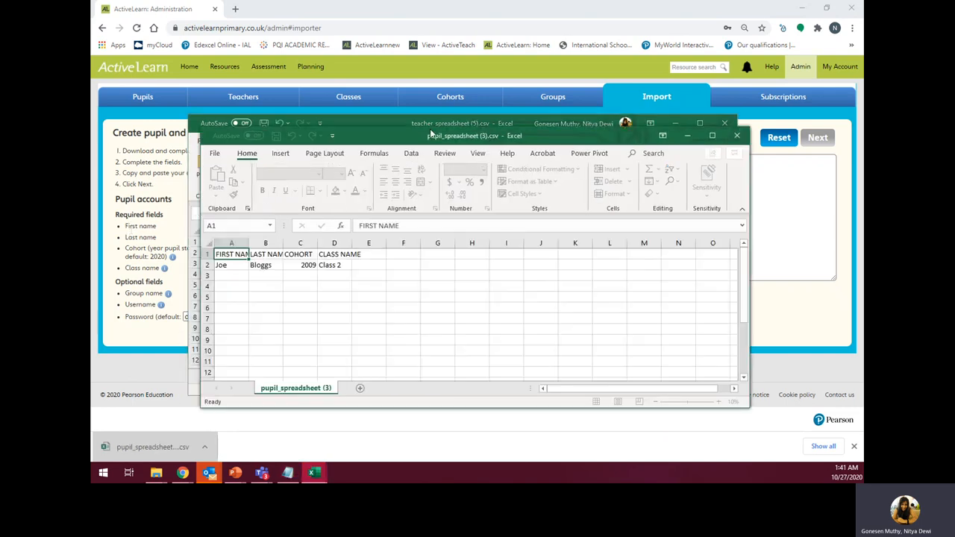
pyautogui.click(678, 124)
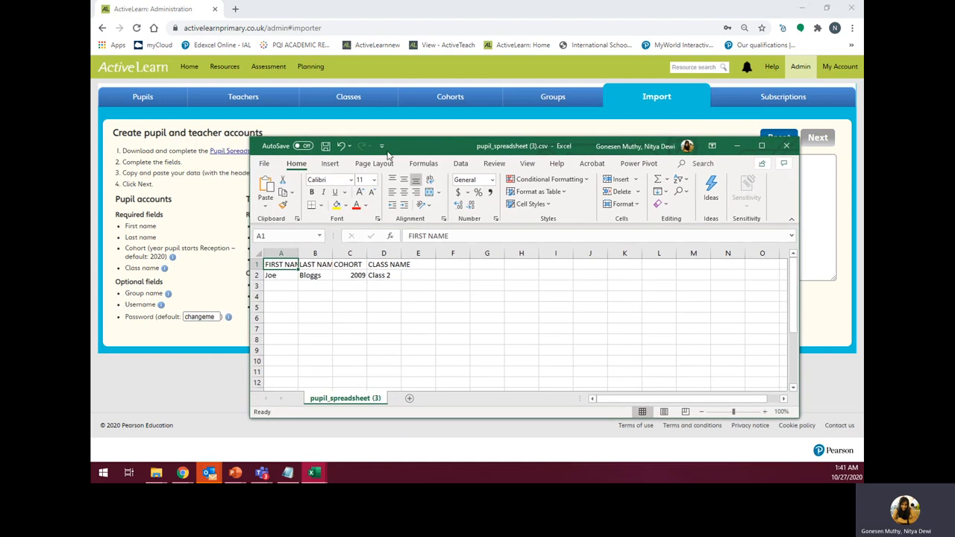
# - Maximise the pupil spreadsheet and replace the sample surname in B2 with the first pupil's surname
pyautogui.moveTo(389, 136); pyautogui.dragTo(439, 147)
pyautogui.click(761, 145)
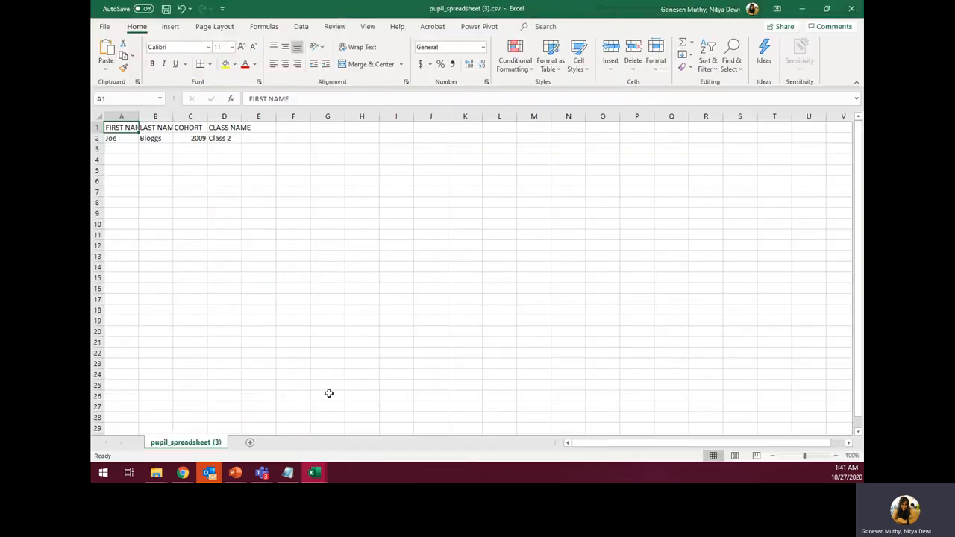
pyautogui.click(296, 473)
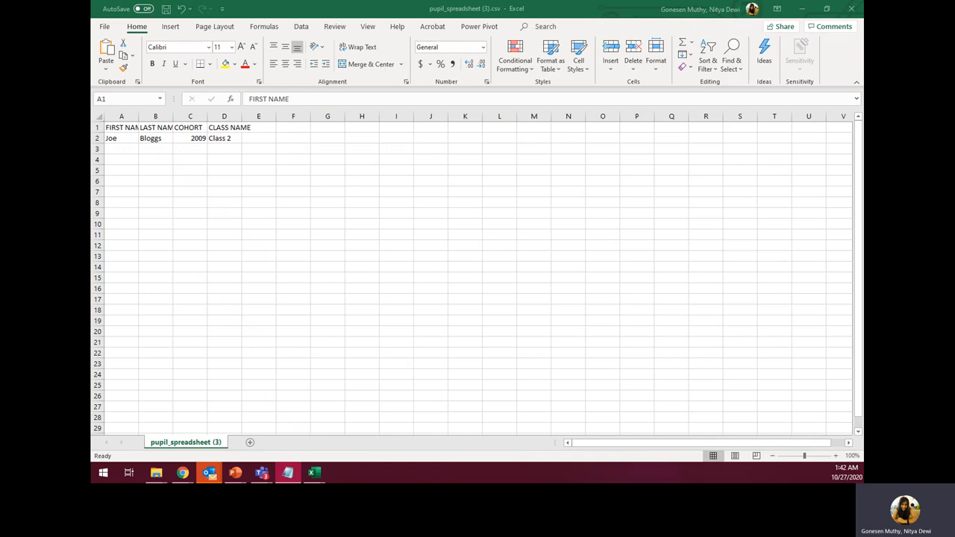
pyautogui.doubleClick(154, 139)
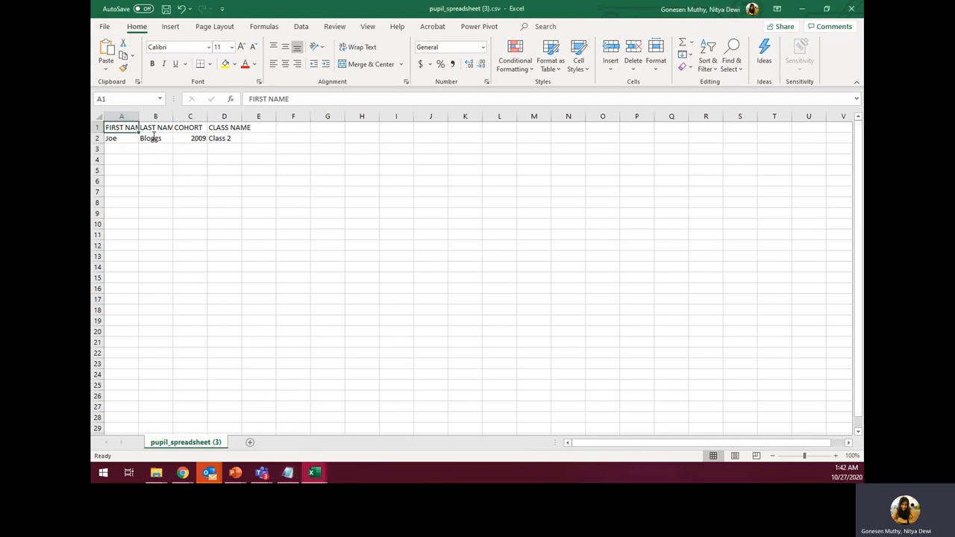
pyautogui.doubleClick(155, 138)
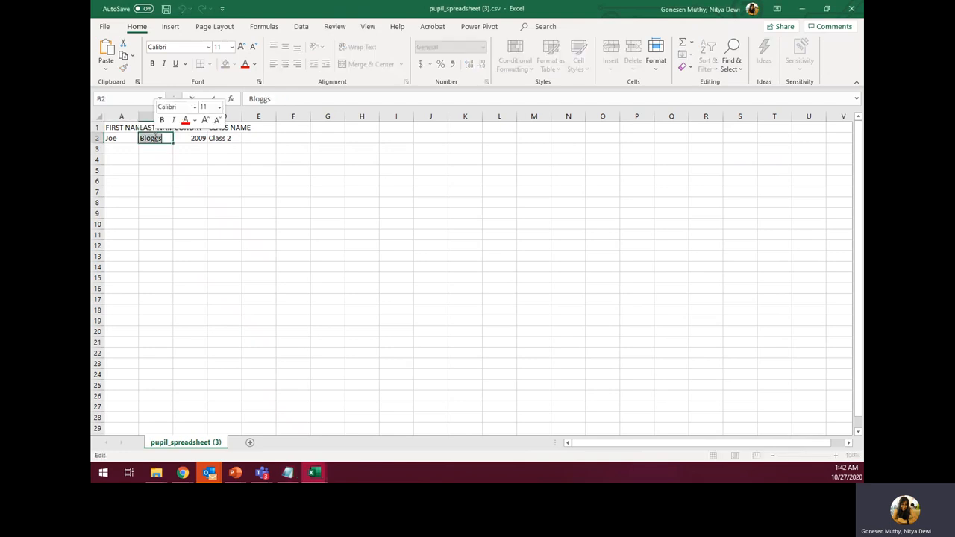
pyautogui.write('Sm')
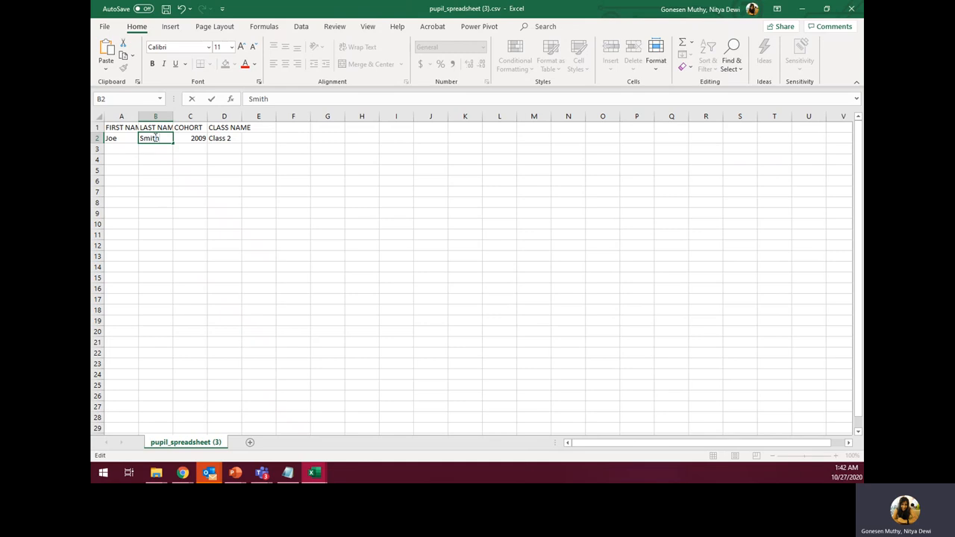
pyautogui.write('ith')
pyautogui.click(123, 147)
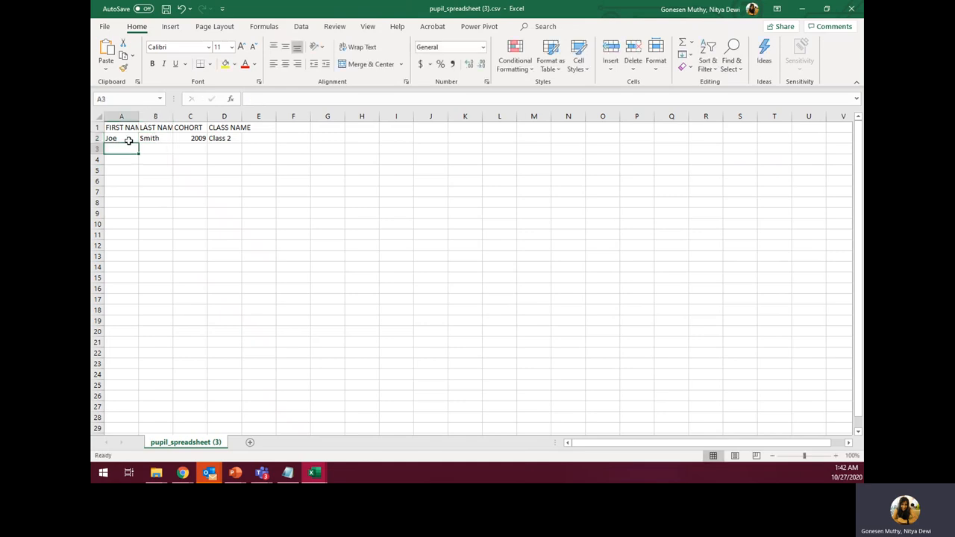
# - Enter the second pupil's first and last name in row 3, amending the surname
pyautogui.write('Jane')
pyautogui.press('Tab')
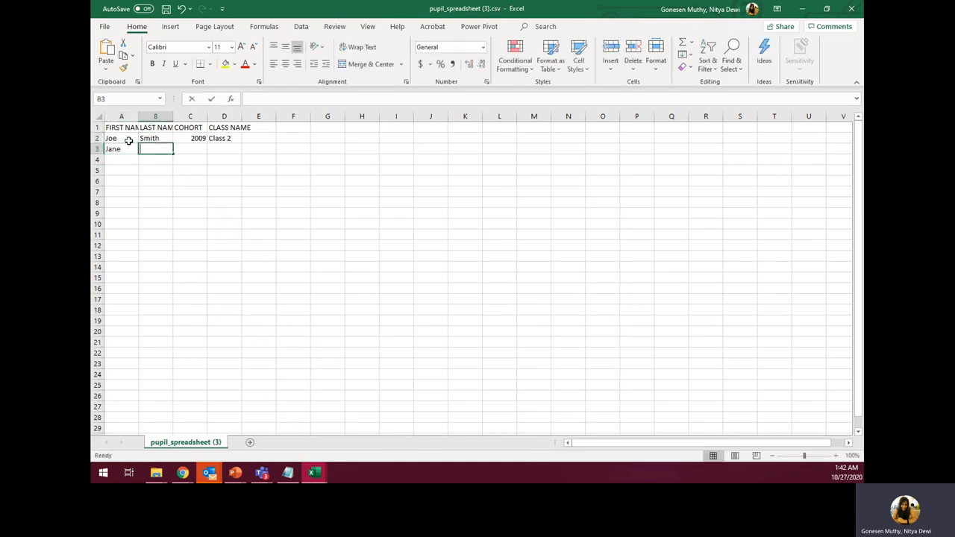
pyautogui.write('Doe')
pyautogui.press('Tab')
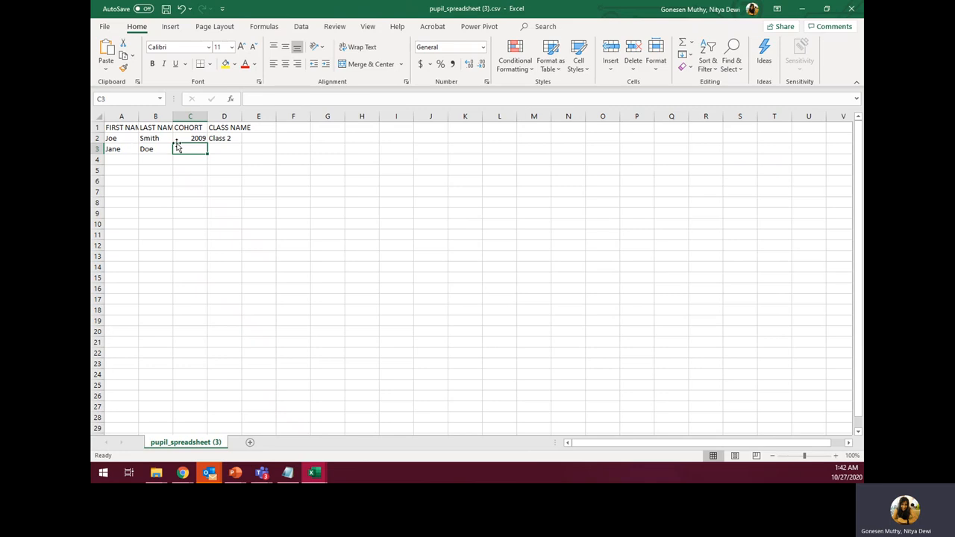
pyautogui.doubleClick(162, 149)
pyautogui.write('1')
pyautogui.click(117, 159)
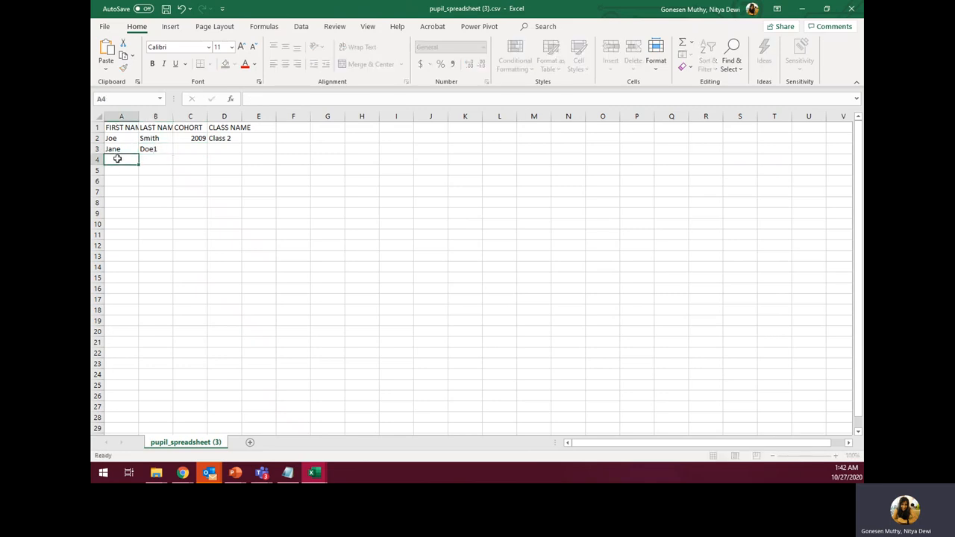
# - Enter the third pupil's first and last name in row 4
pyautogui.press('Tab')
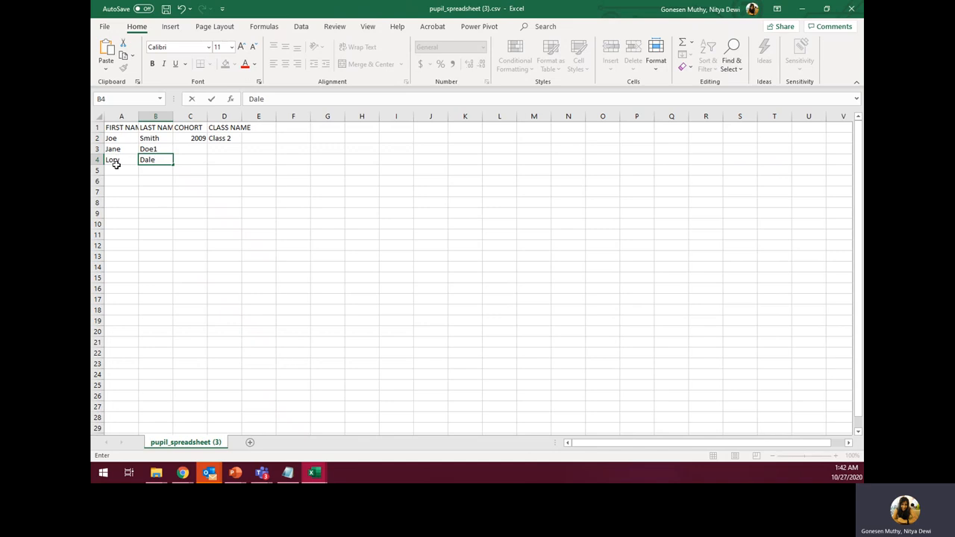
pyautogui.press('Return')
pyautogui.write('Ha')
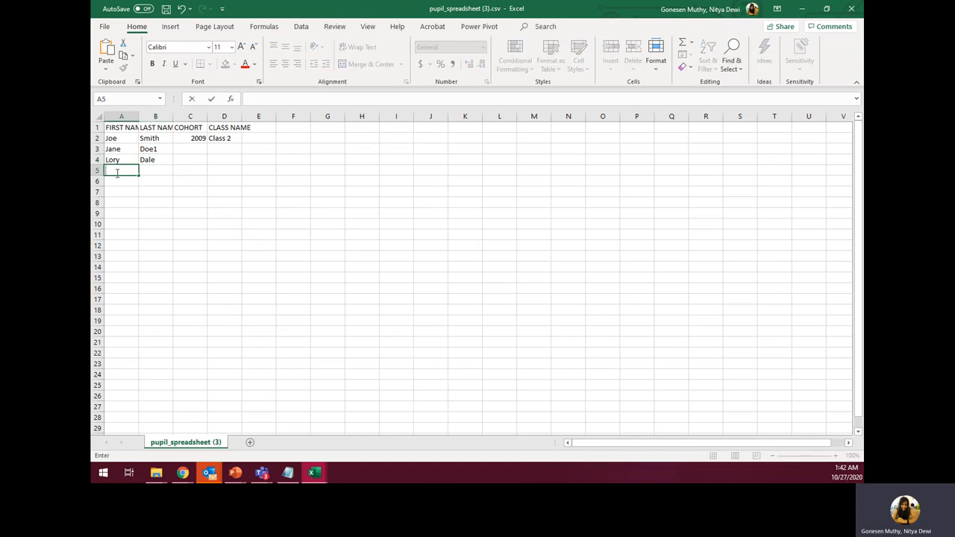
pyautogui.click(177, 139)
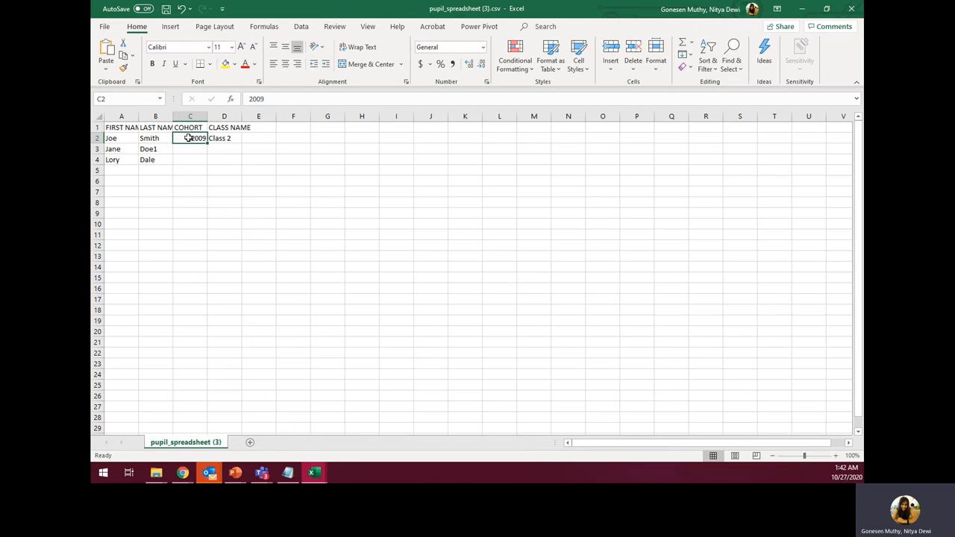
# - Set cohort 2018 for all three pupils in C2:C4
pyautogui.write('2018')
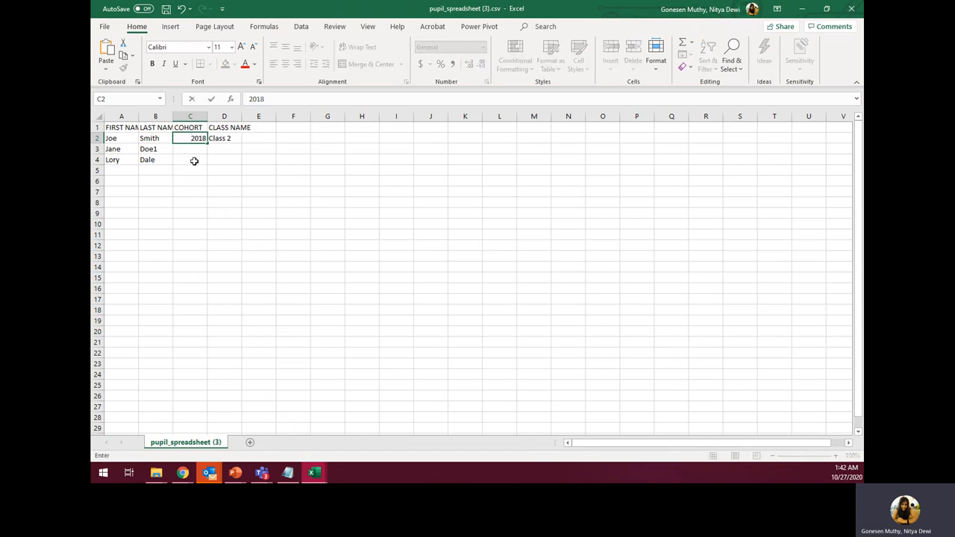
pyautogui.press('Return')
pyautogui.click(197, 139)
pyautogui.moveTo(206, 143)
pyautogui.mouseDown()
pyautogui.moveTo(211, 160)
pyautogui.moveTo(207, 143)
pyautogui.mouseUp()
pyautogui.hotkey('ctrl', 'c')
pyautogui.click(198, 150)
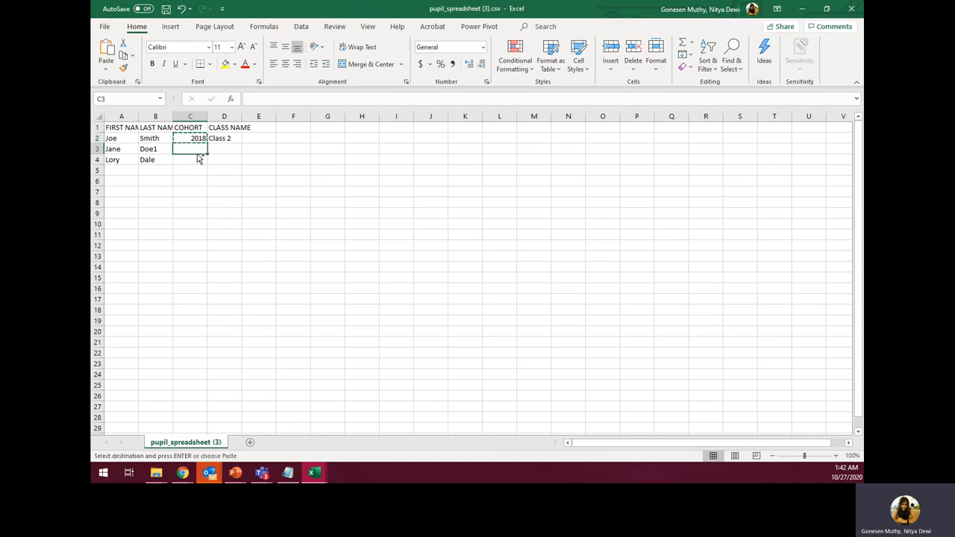
pyautogui.hotkey('ctrl', 'v')
pyautogui.click(198, 159)
pyautogui.hotkey('ctrl', 'v')
# - Fill class name '2 Demo Class B' into D2:D4 and copy the whole table A1:D4
pyautogui.click(229, 139)
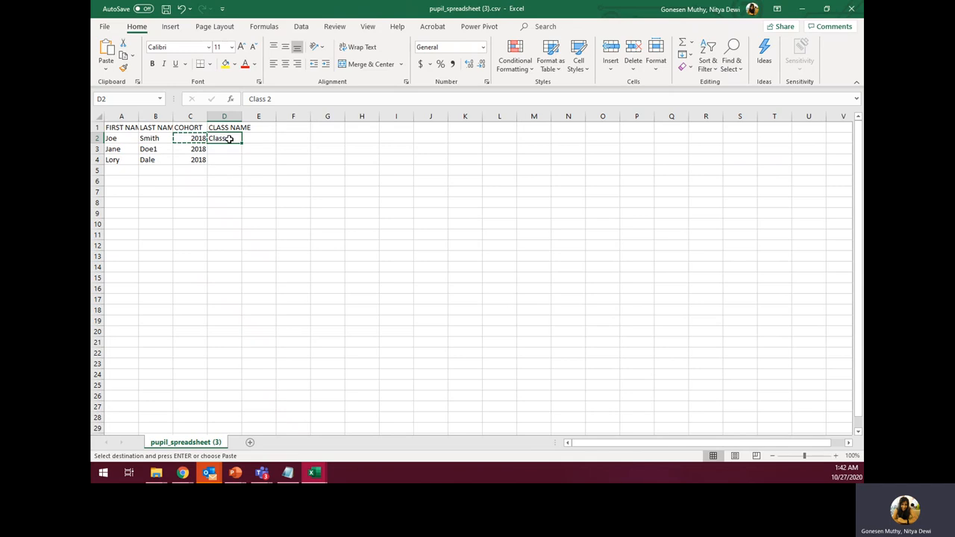
pyautogui.write('2d')
pyautogui.press('BackSpace')
pyautogui.press('BackSpace')
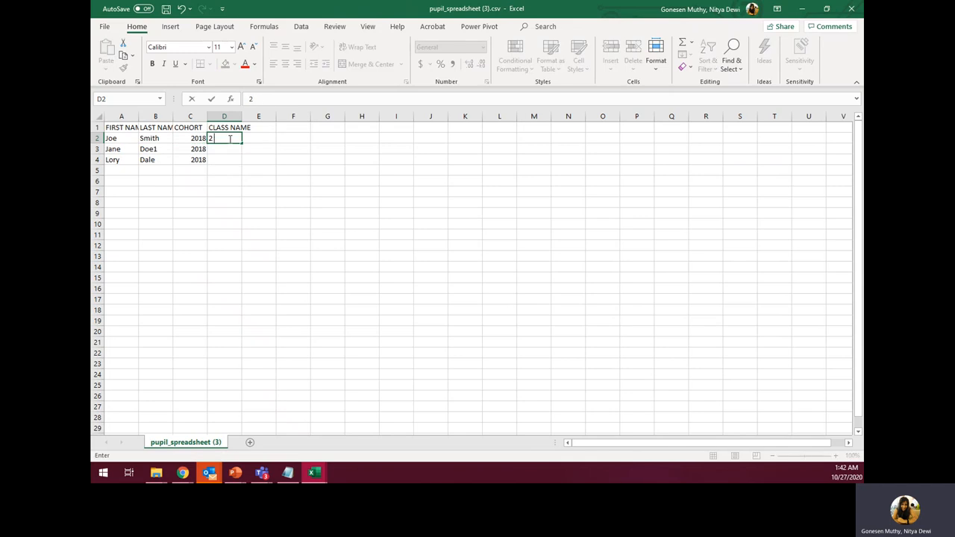
pyautogui.write('Dem C')
pyautogui.press('BackSpace')
pyautogui.press('BackSpace')
pyautogui.write('o Class B')
pyautogui.press('Return')
pyautogui.click(231, 141)
pyautogui.hotkey('ctrl', 'c')
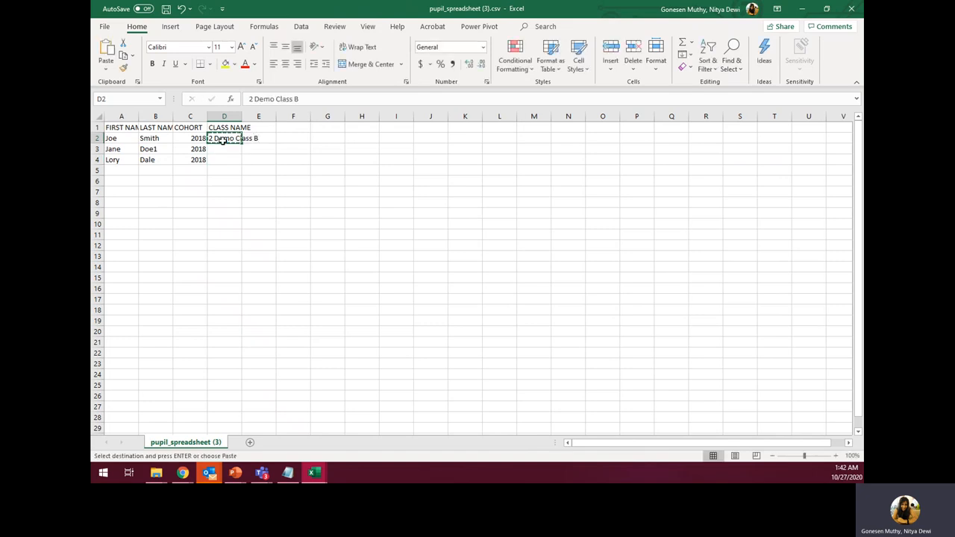
pyautogui.moveTo(228, 150); pyautogui.dragTo(231, 156)
pyautogui.hotkey('ctrl', 'v')
pyautogui.moveTo(123, 129); pyautogui.dragTo(238, 158)
pyautogui.hotkey('ctrl', 'c')
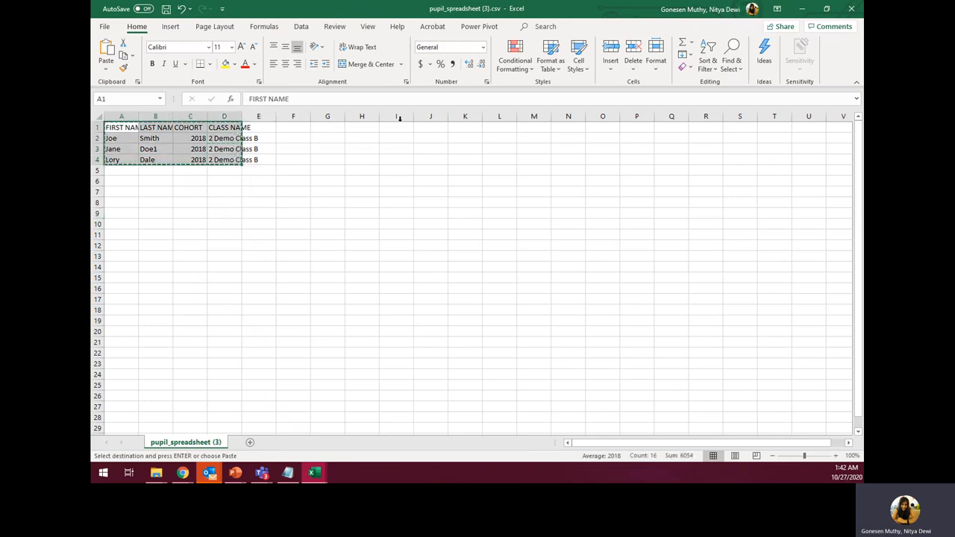
# - Paste the copied pupil rows into the importer's text box and continue to the column check
pyautogui.click(806, 10)
pyautogui.click(488, 174)
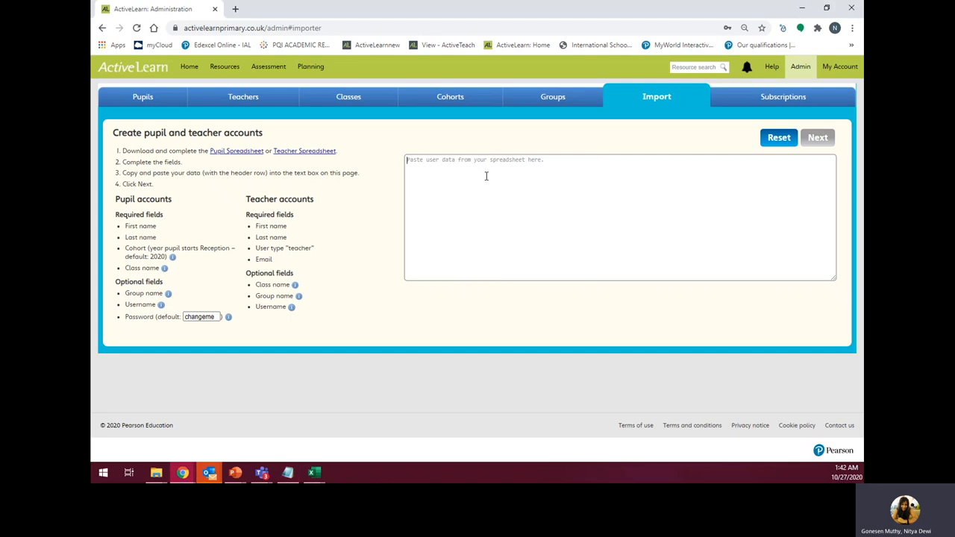
pyautogui.hotkey('ctrl', 'v')
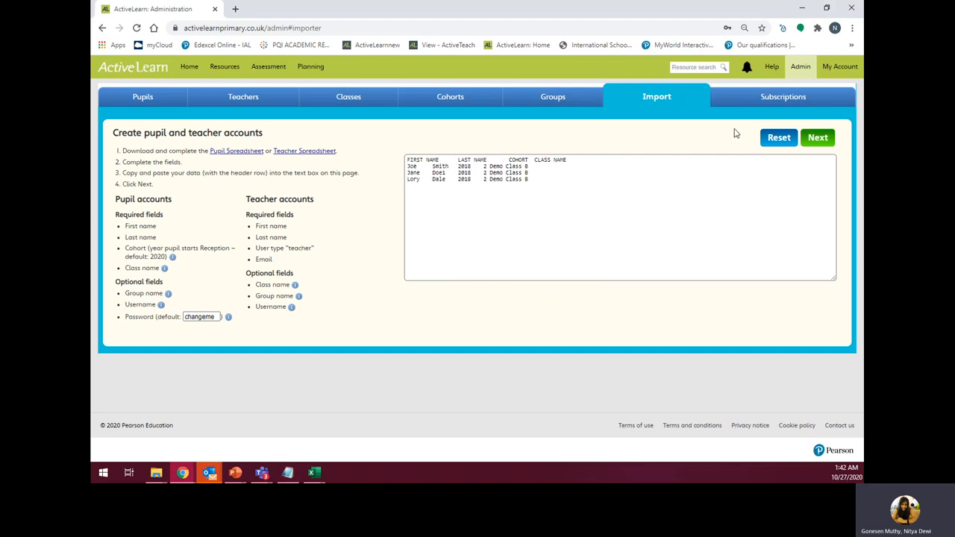
pyautogui.click(809, 145)
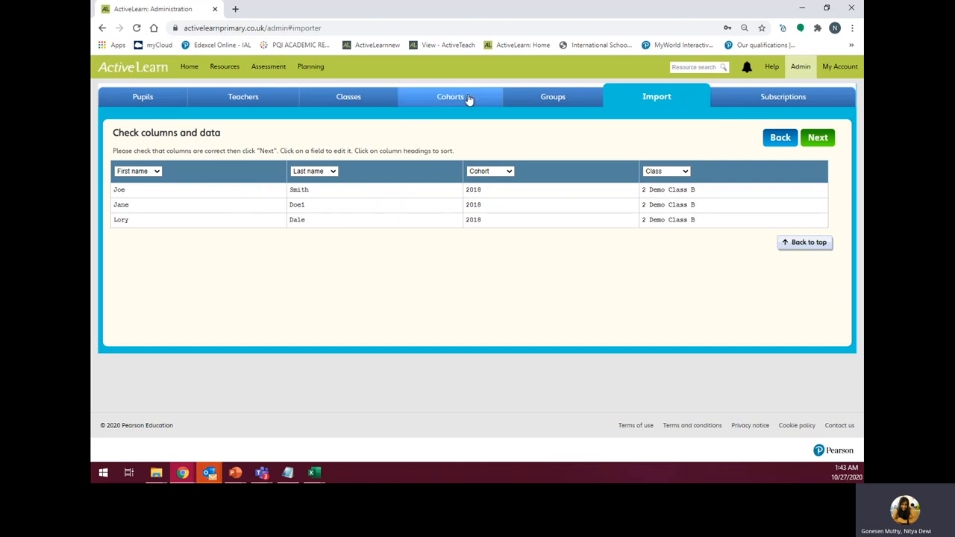
# - Accept the column mapping, import the 3 users and close the summary
pyautogui.click(817, 137)
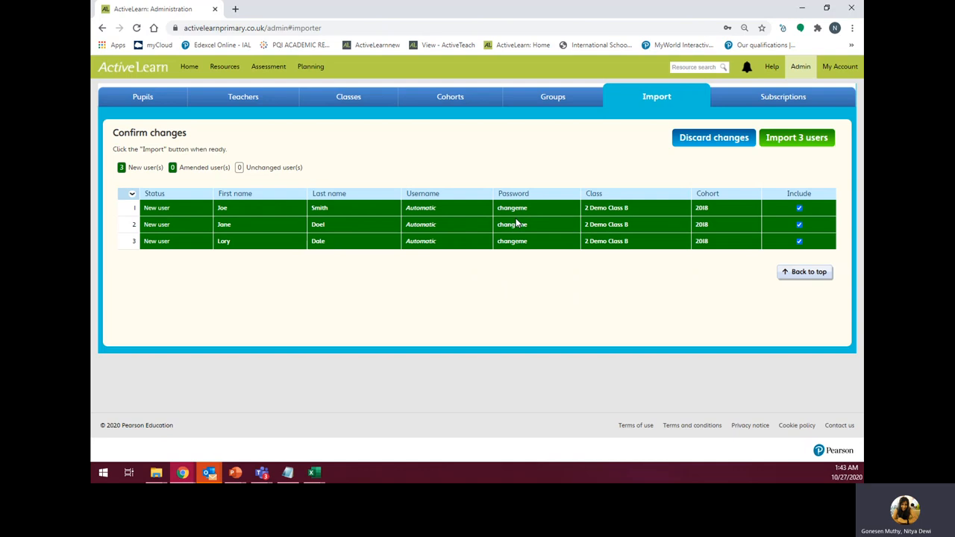
pyautogui.click(771, 141)
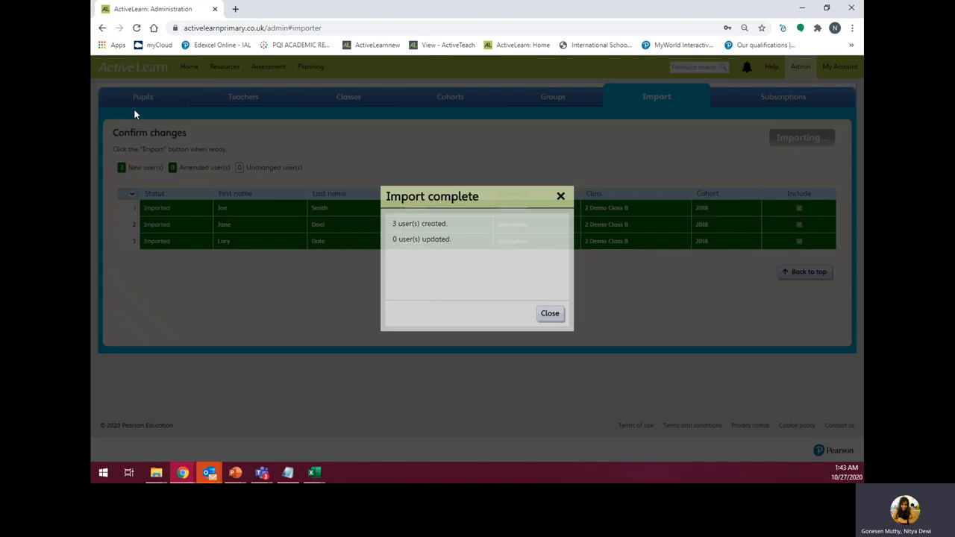
pyautogui.click(550, 313)
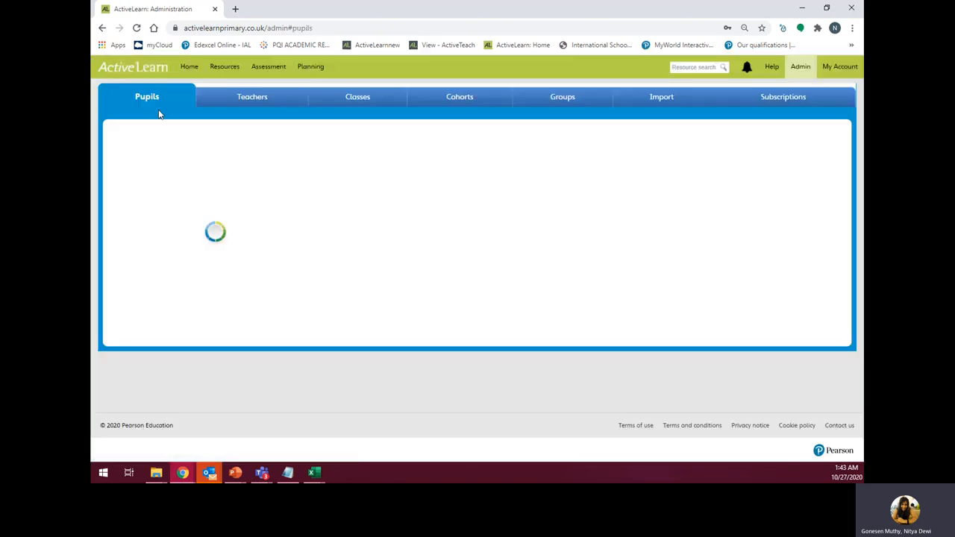
# - Filter the pupils list to 2 Demo Class B and start adding a new pupil
pyautogui.click(209, 122)
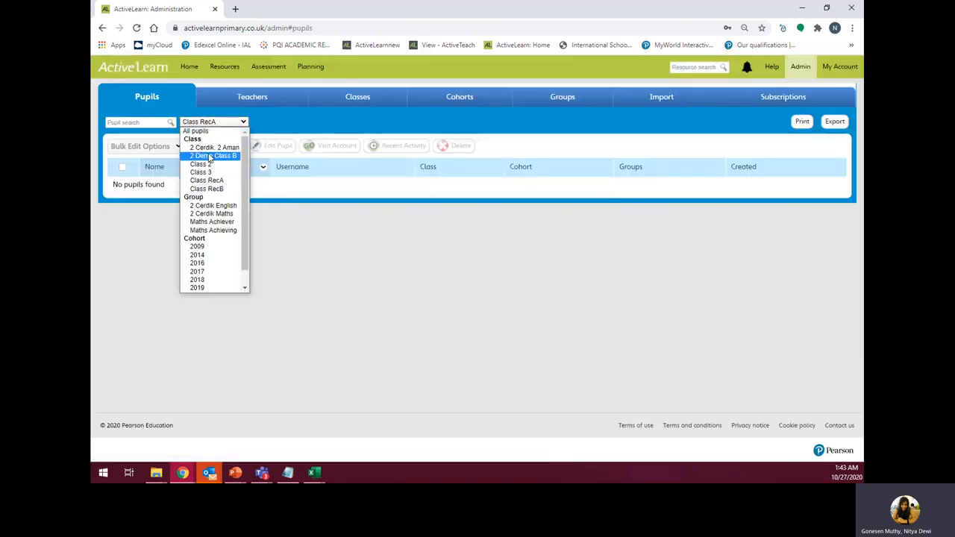
pyautogui.click(213, 155)
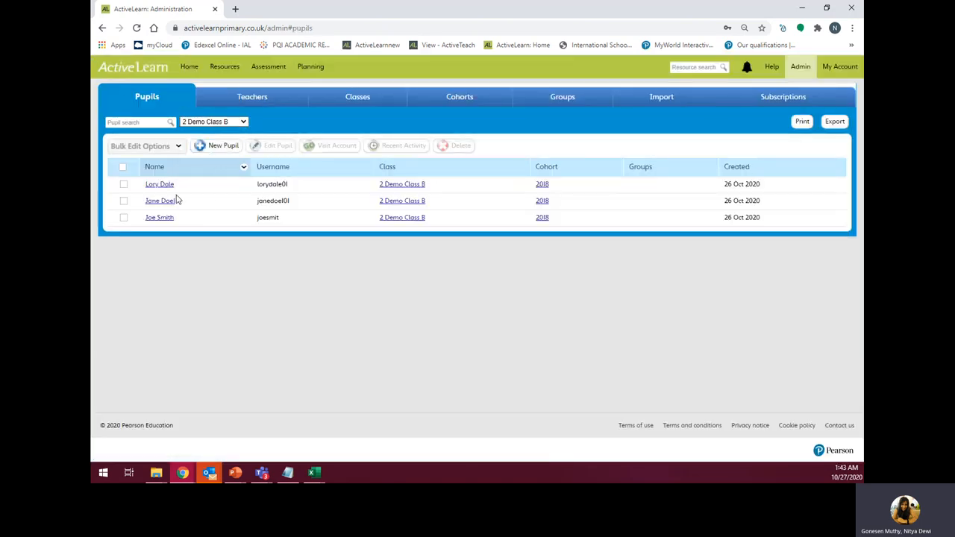
pyautogui.click(212, 149)
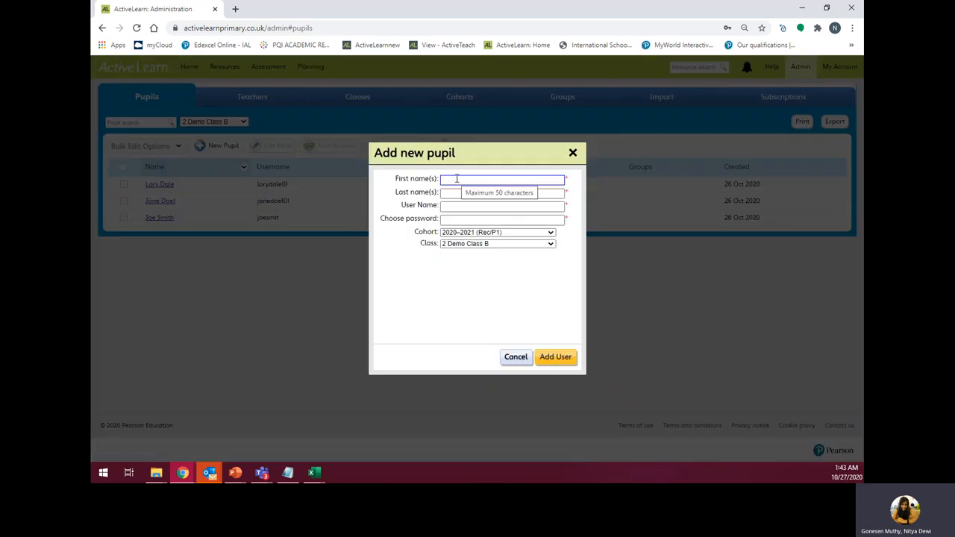
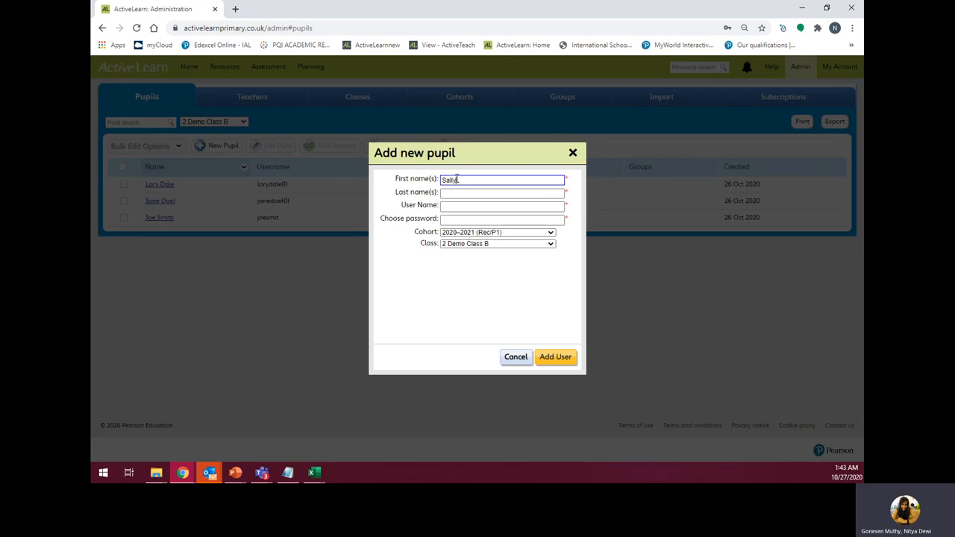
# - Fill in the new pupil's first name, last name and username
pyautogui.press('Tab')
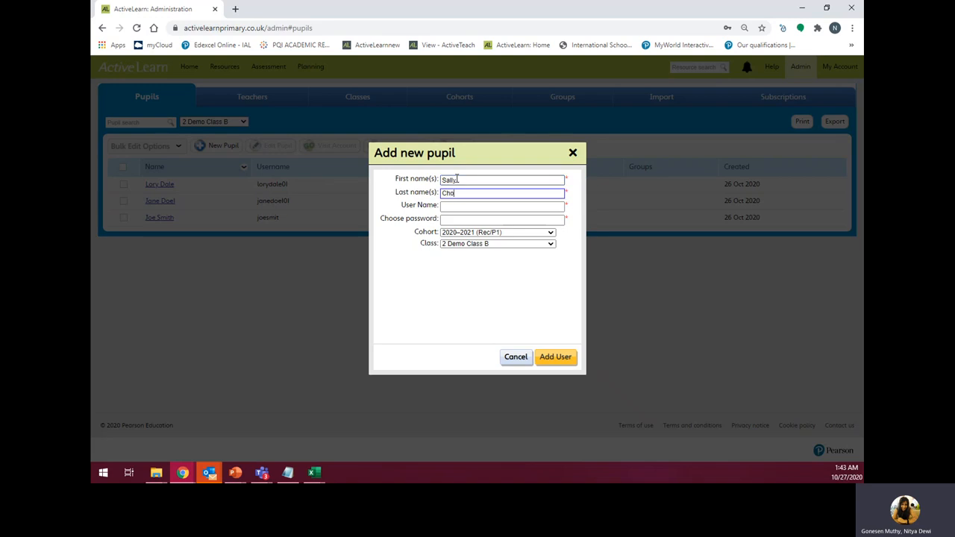
pyautogui.click(443, 208)
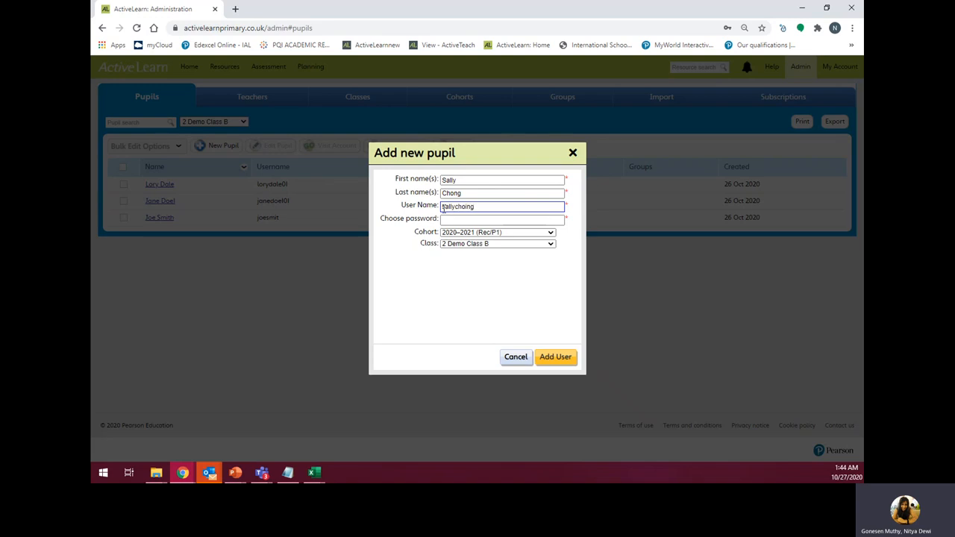
pyautogui.press('Tab')
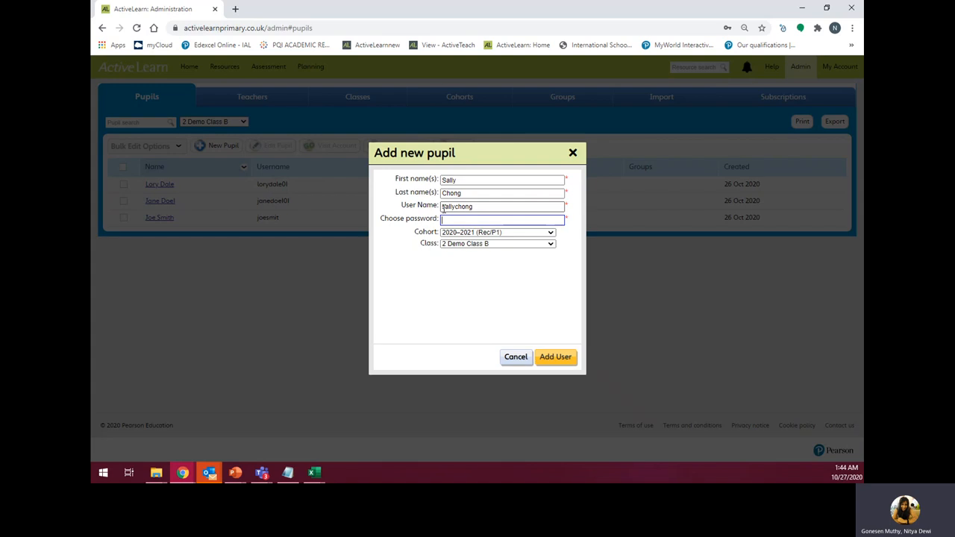
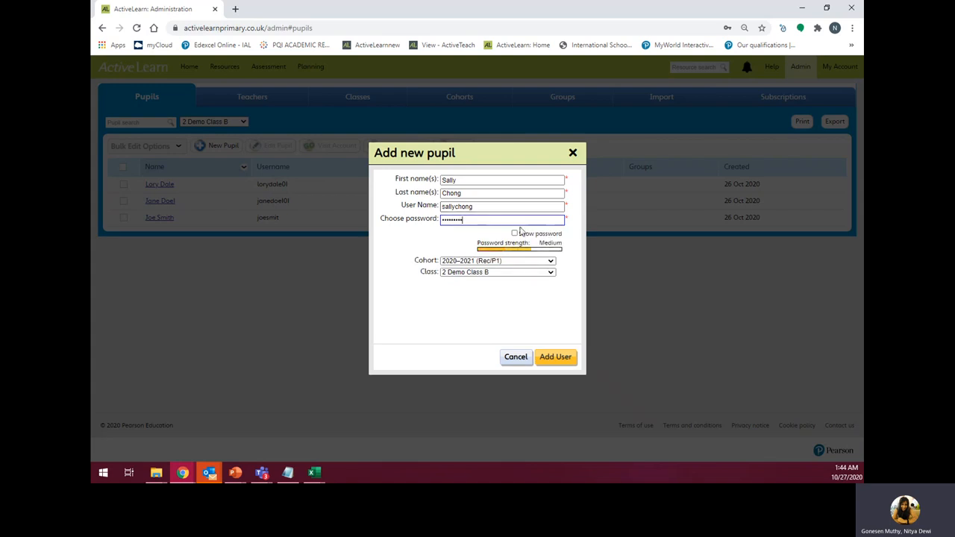
# - Enter the pupil's default password, checking and correcting it
pyautogui.click(514, 233)
pyautogui.click(514, 233)
pyautogui.doubleClick(484, 220)
pyautogui.click(514, 232)
pyautogui.click(496, 222)
pyautogui.press('BackSpace')
pyautogui.press('BackSpace')
pyautogui.write('e')
# - Set the cohort to 2018–2019 (Y2/P3) and add the pupil
pyautogui.click(449, 261)
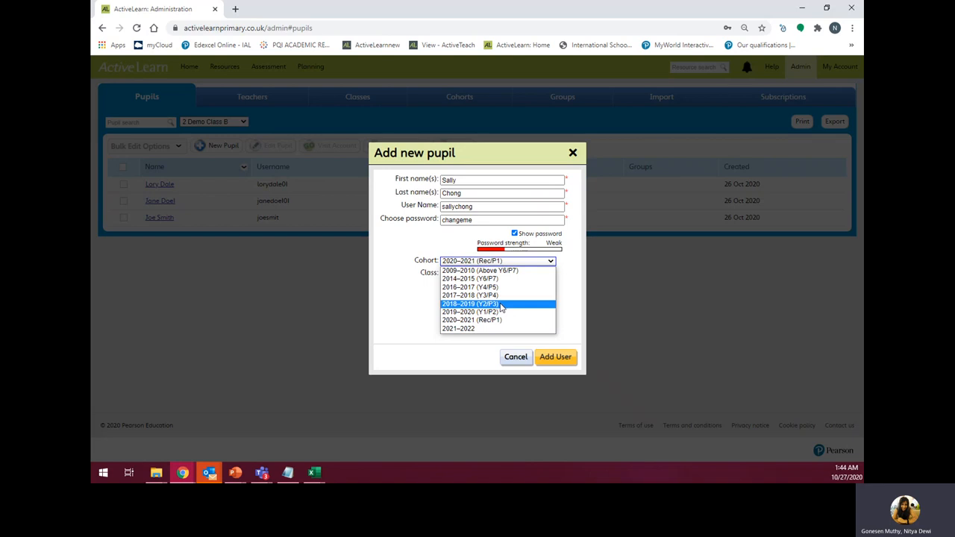
pyautogui.click(460, 307)
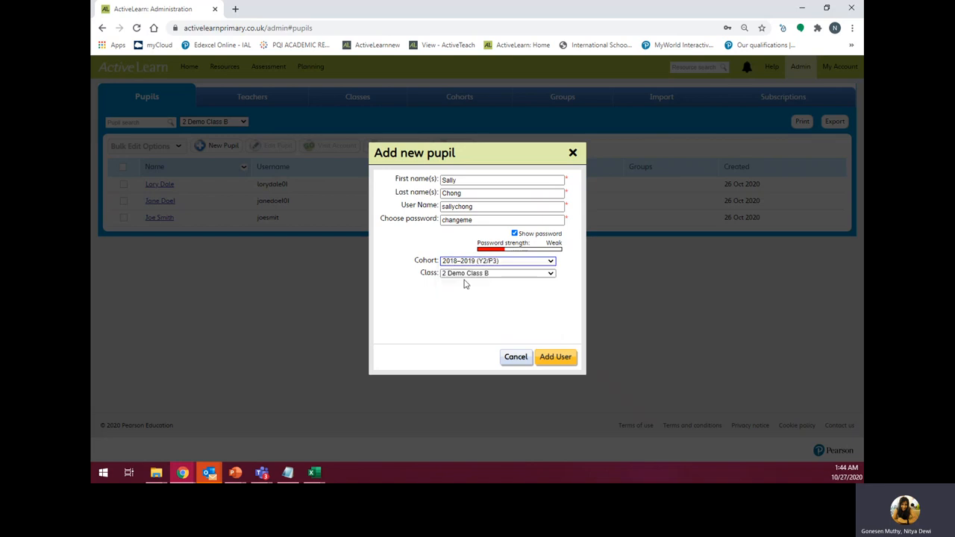
pyautogui.click(555, 358)
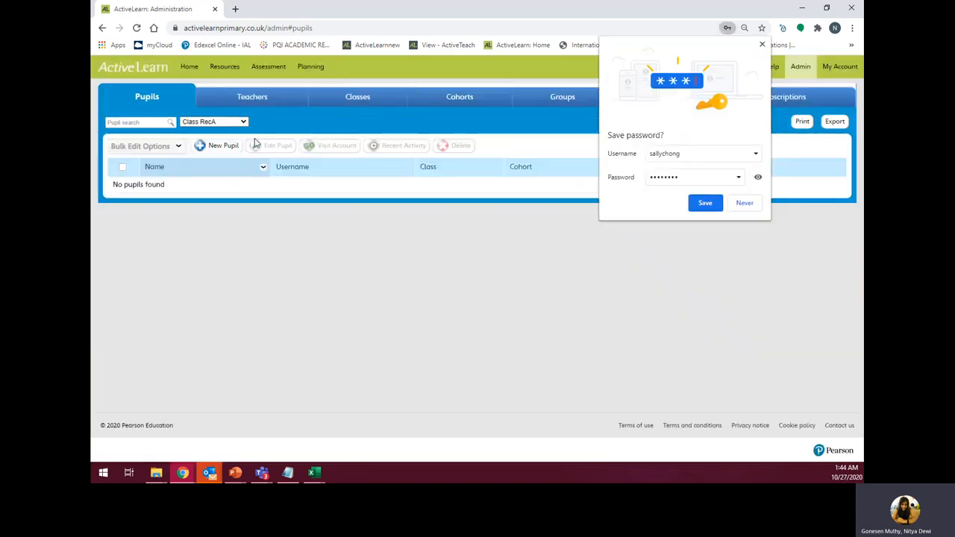
# - Filter the pupils list to 2 Demo Class B and dismiss Chrome's save-password offer
pyautogui.click(213, 122)
pyautogui.click(213, 153)
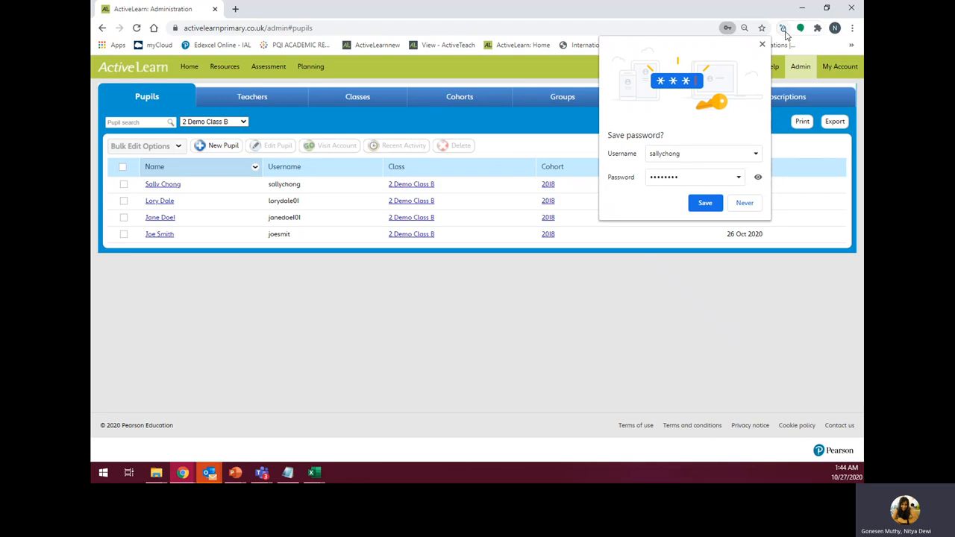
pyautogui.click(762, 45)
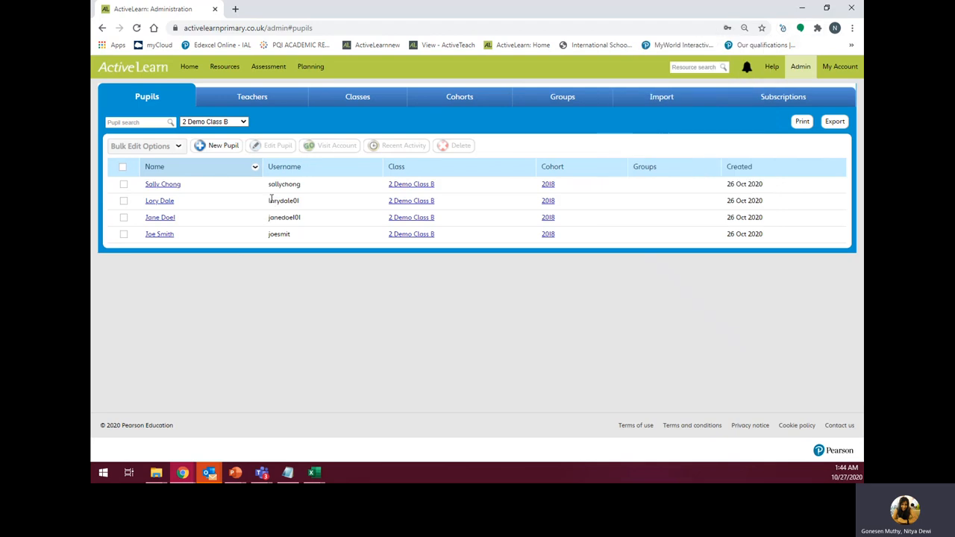